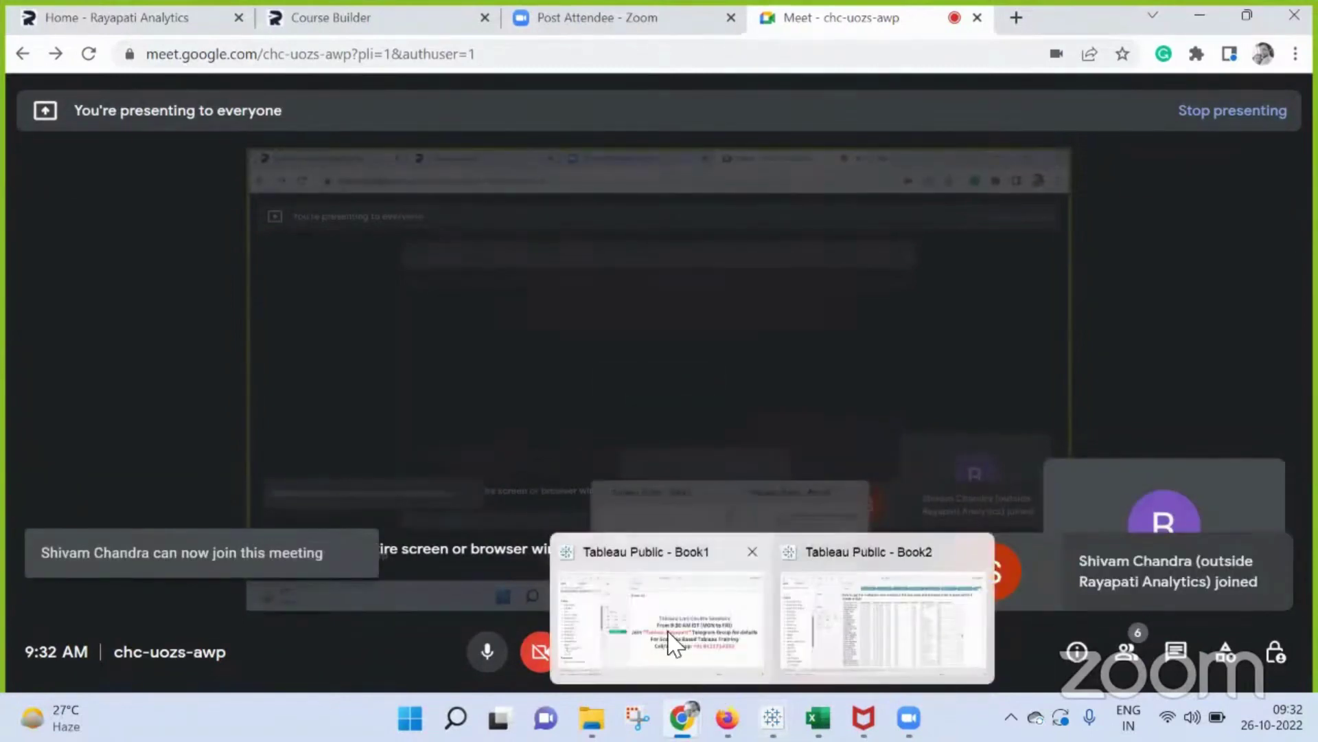
- Return to the Google Meet window and stop the current presentation
click(671, 644)
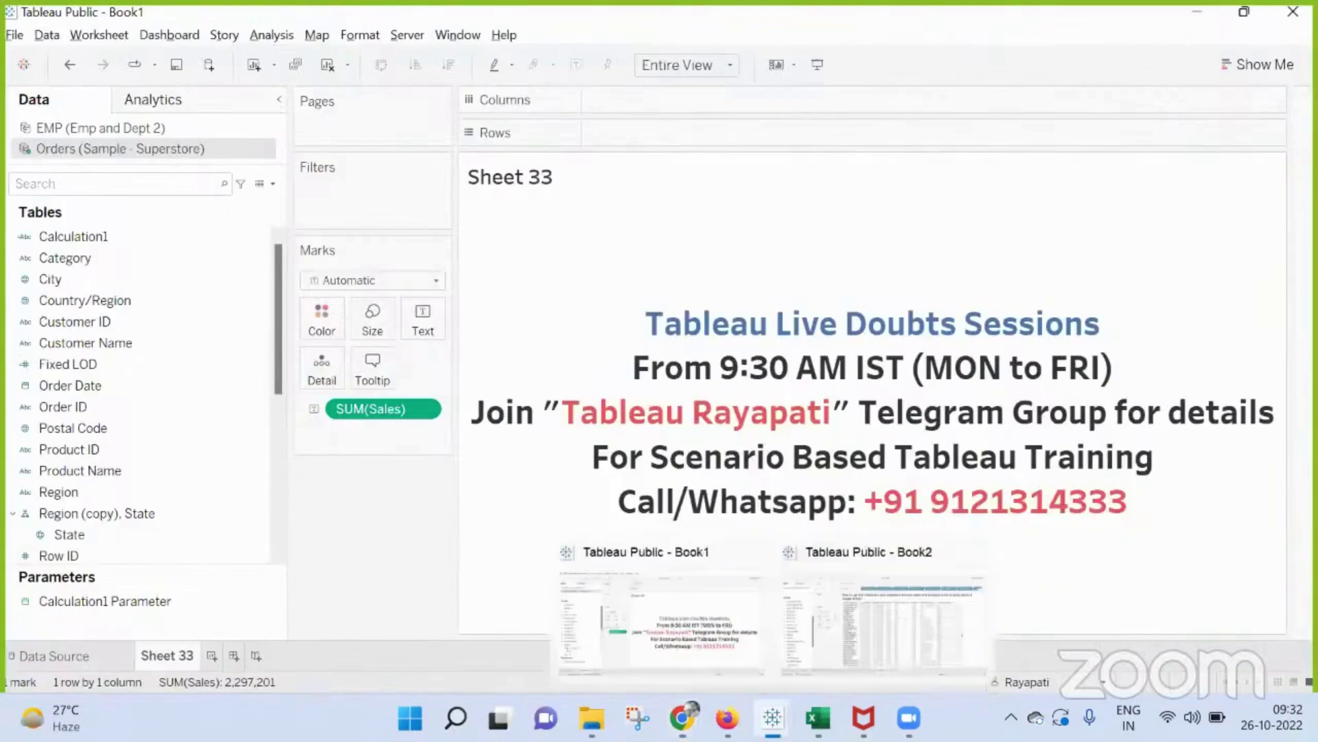
click(552, 615)
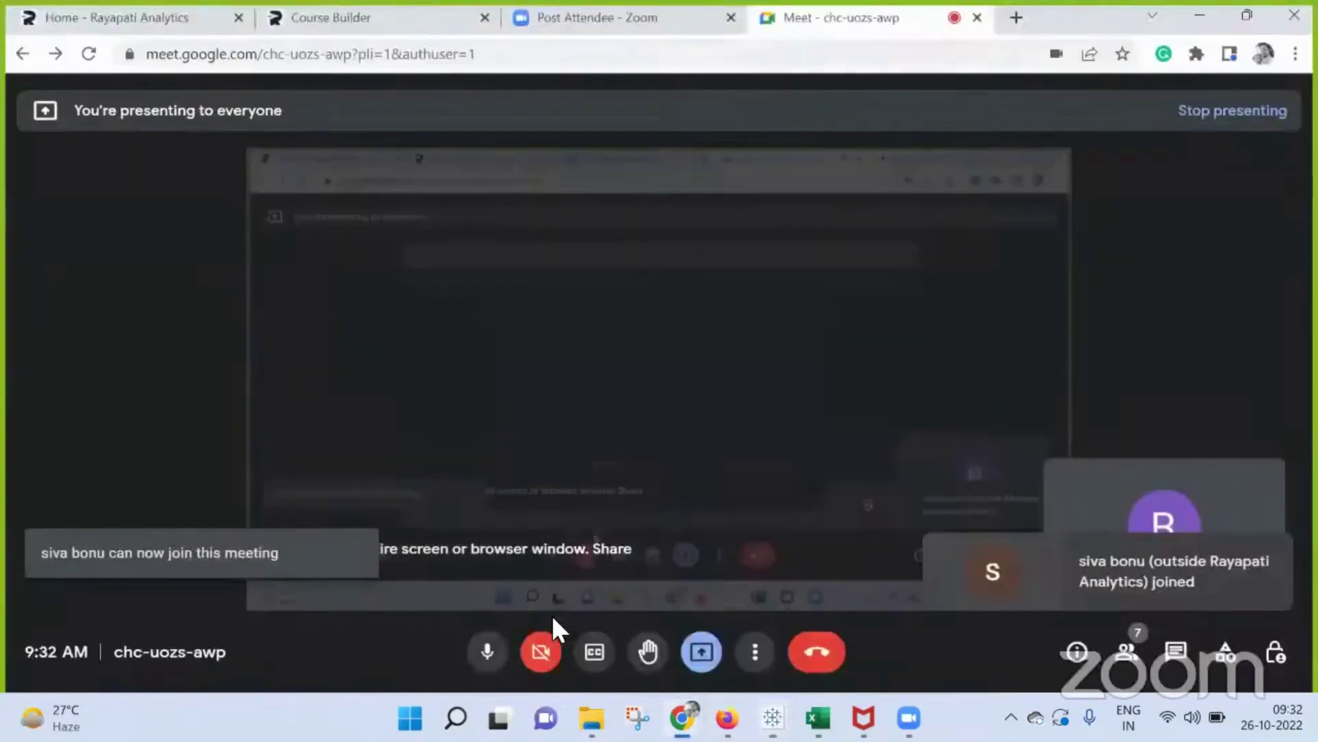
click(703, 654)
click(766, 589)
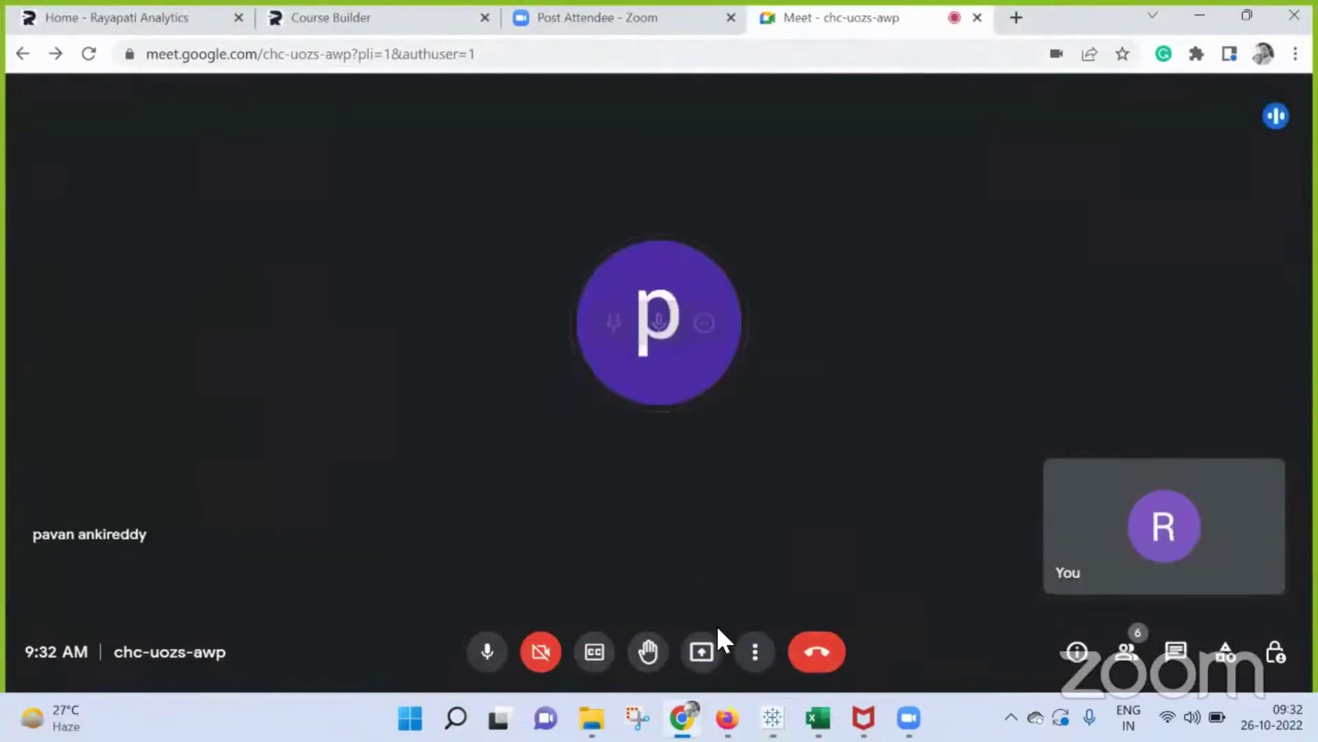
- Present the entire screen to the Google Meet call again
click(702, 651)
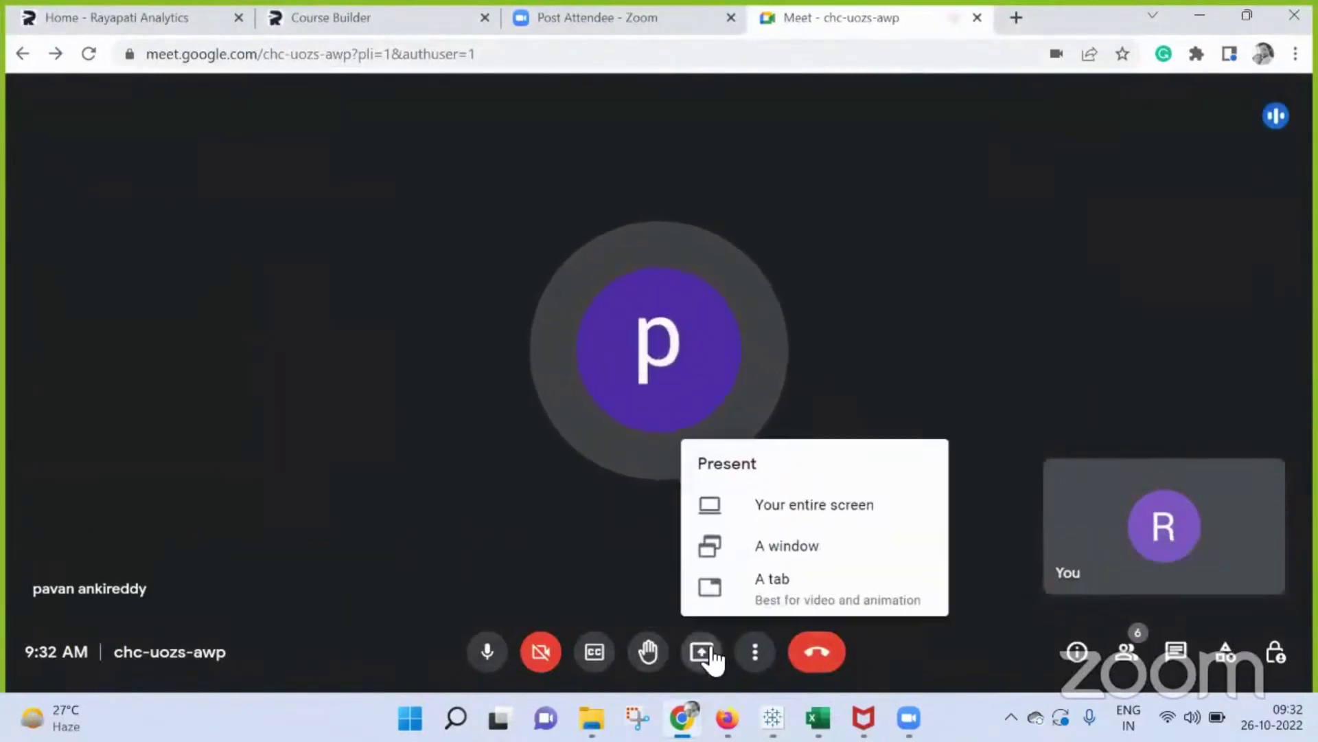
click(813, 505)
click(679, 361)
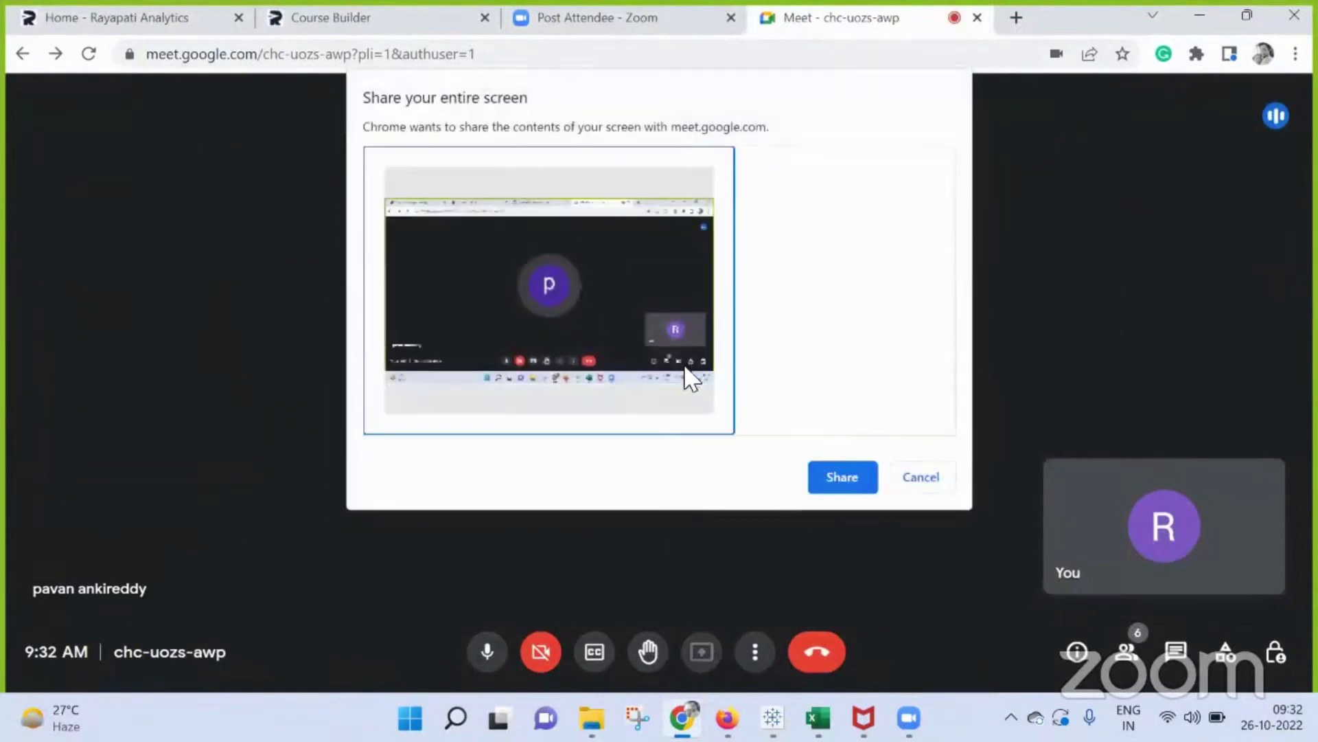
click(843, 477)
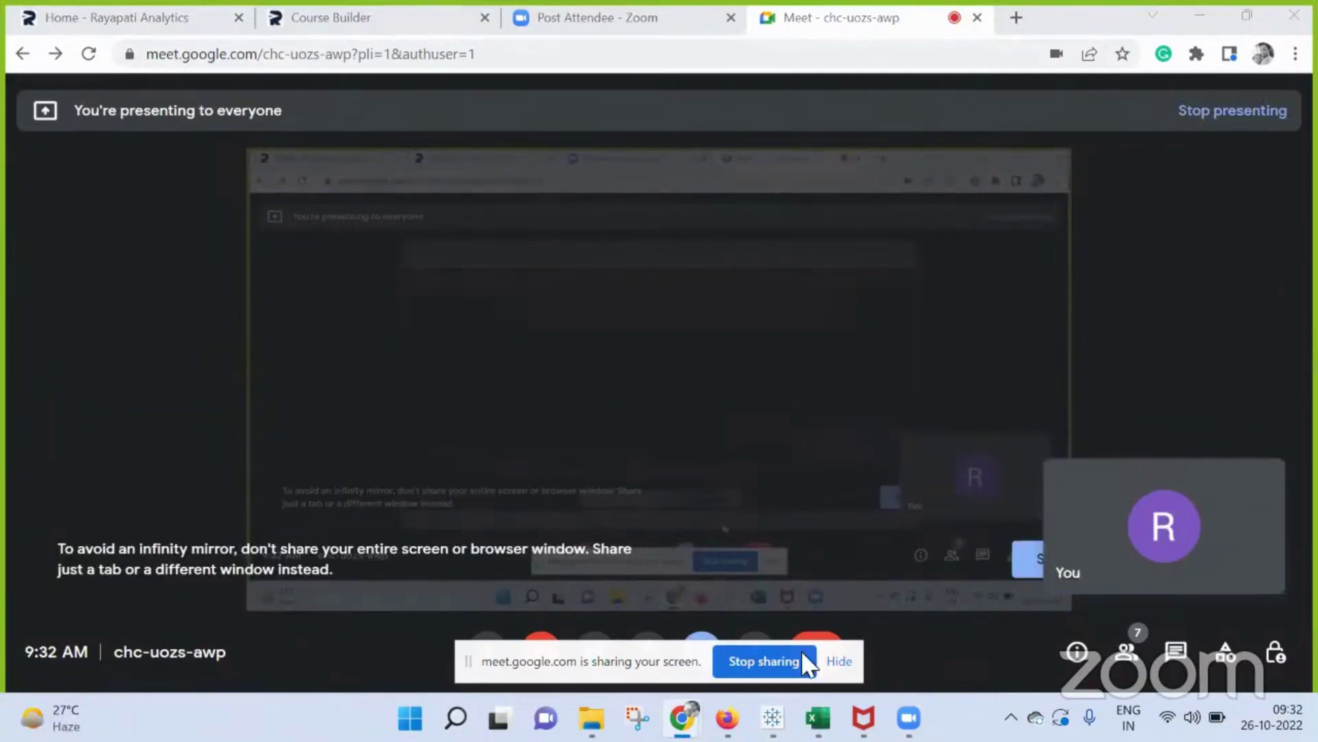
- Add Sheet 34 showing total Sales of 2,297,201 as text, then start a calculated field
click(659, 577)
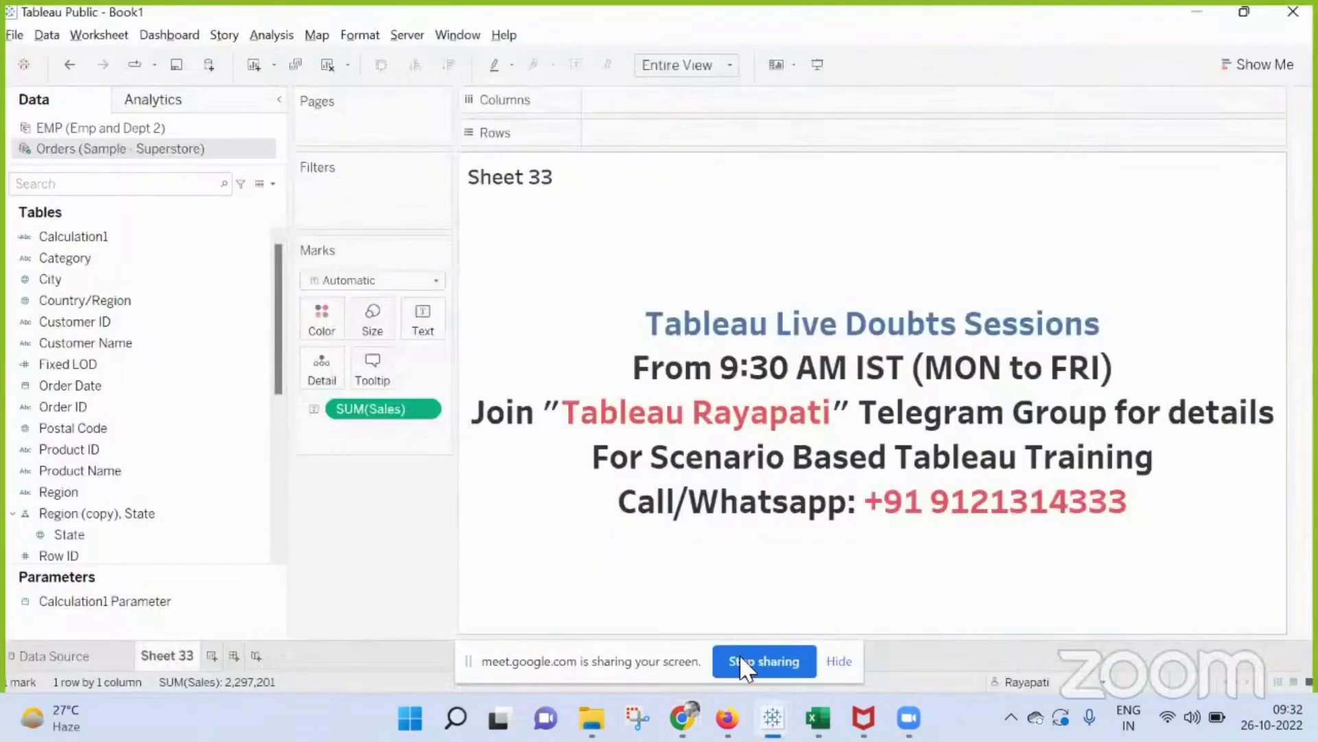
click(212, 655)
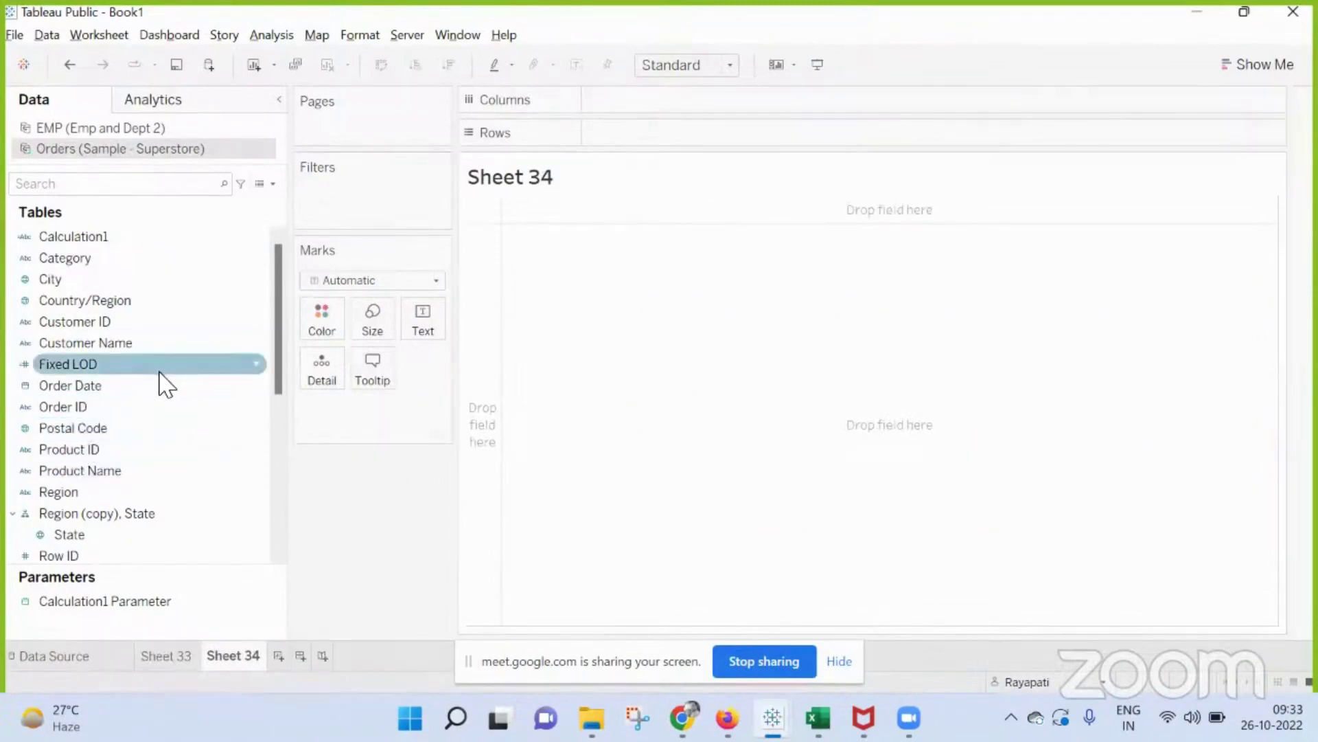
scroll(165, 384, down, 3)
scroll(144, 443, down, 3)
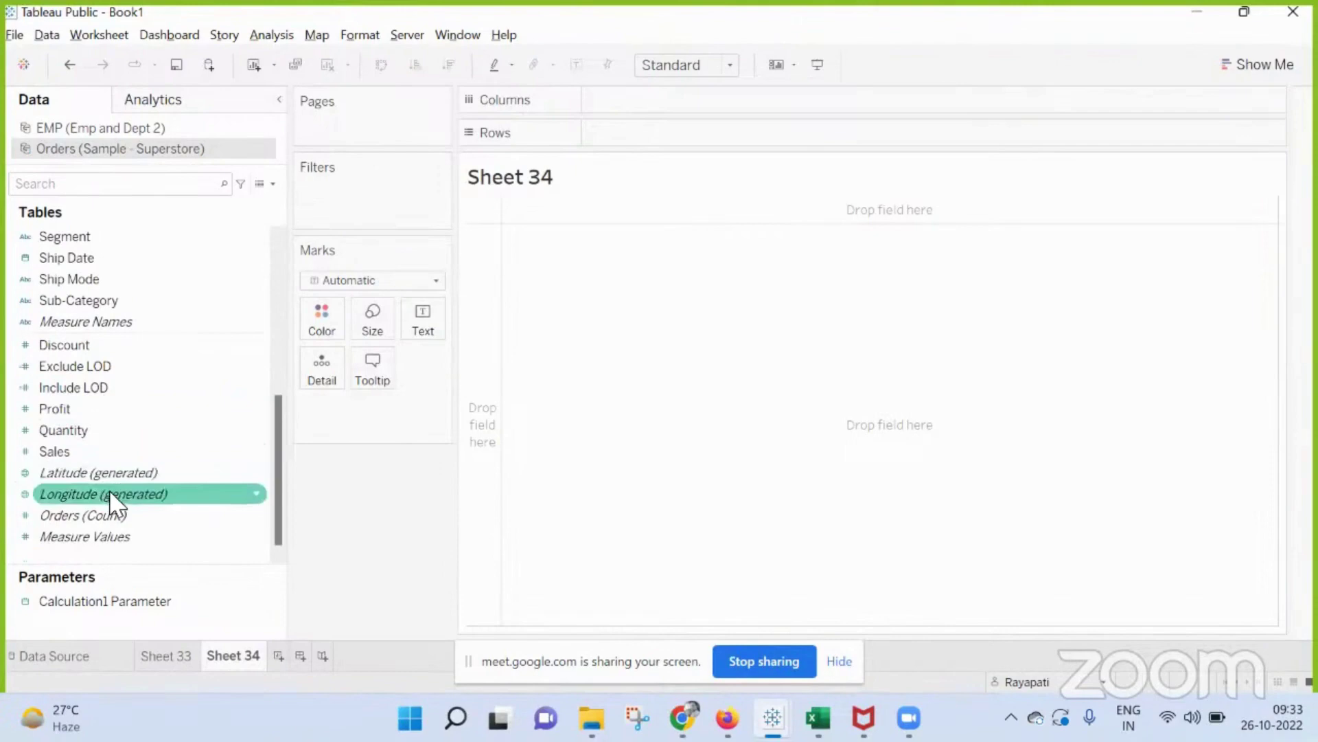
drag(54, 451, 433, 316)
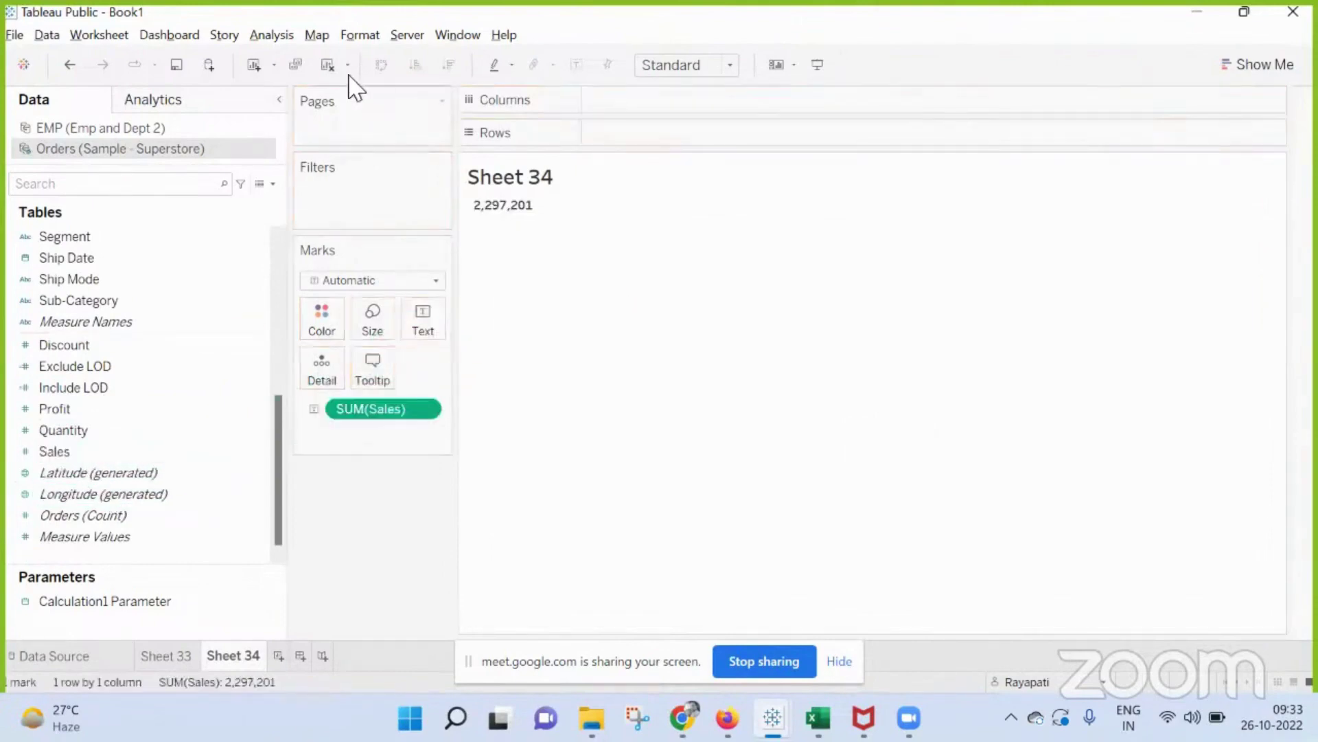
click(271, 34)
- Begin Calculation2 with the formula 'If SUM([Sales]) >'
click(340, 424)
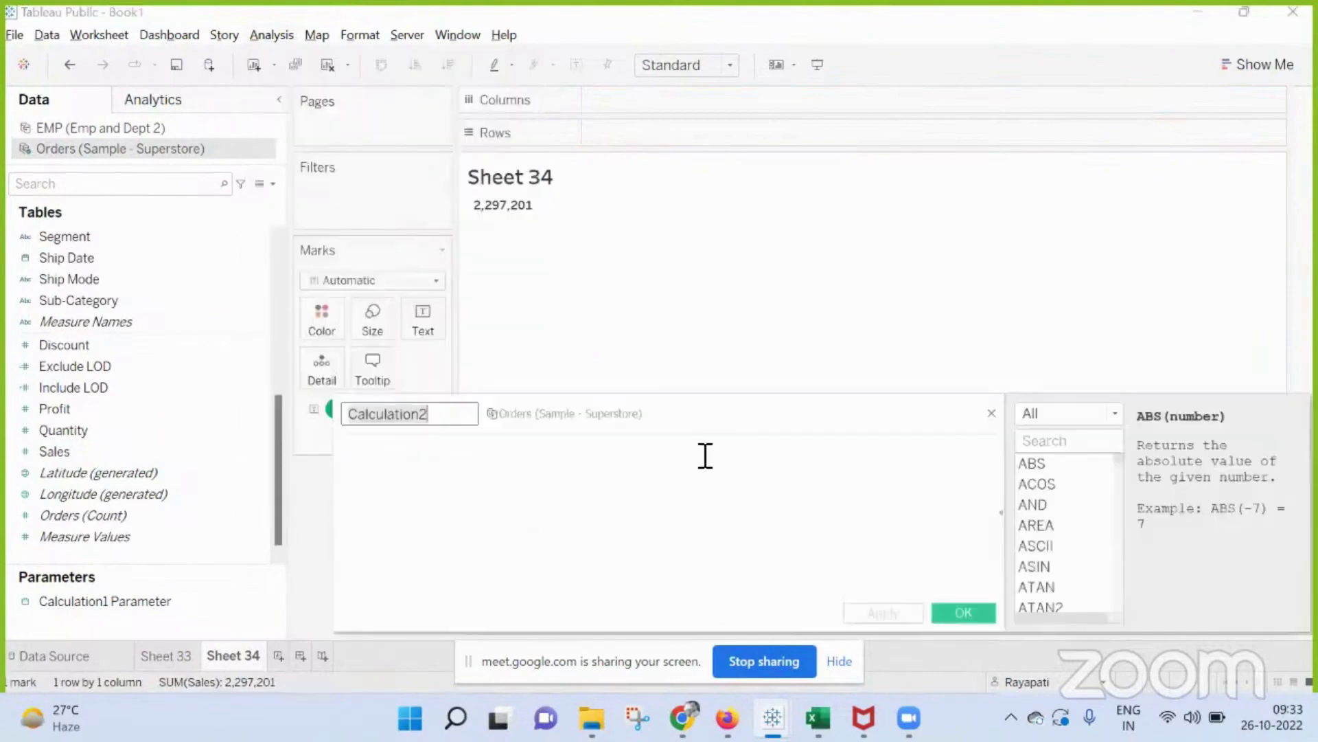
text(Sales)
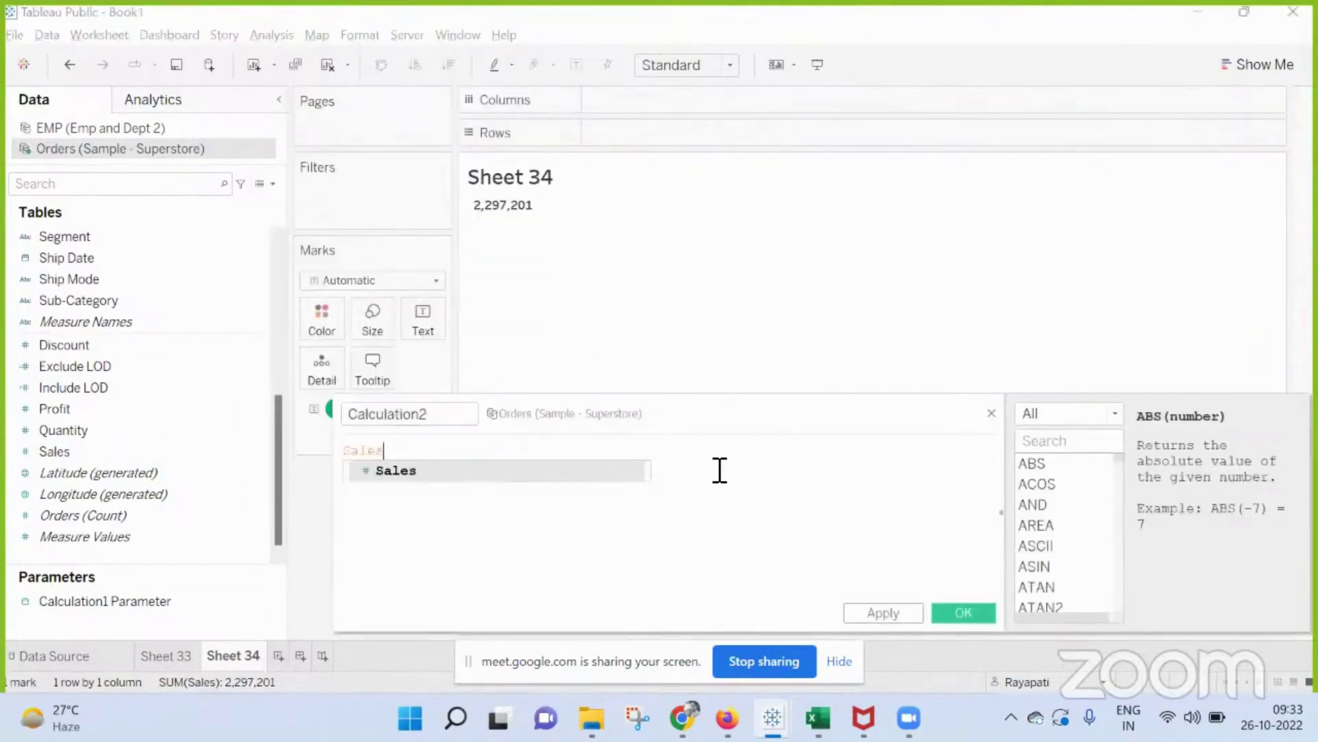
key(BackSpace)
key(BackSpace)
key(BackSpace)
text(If )
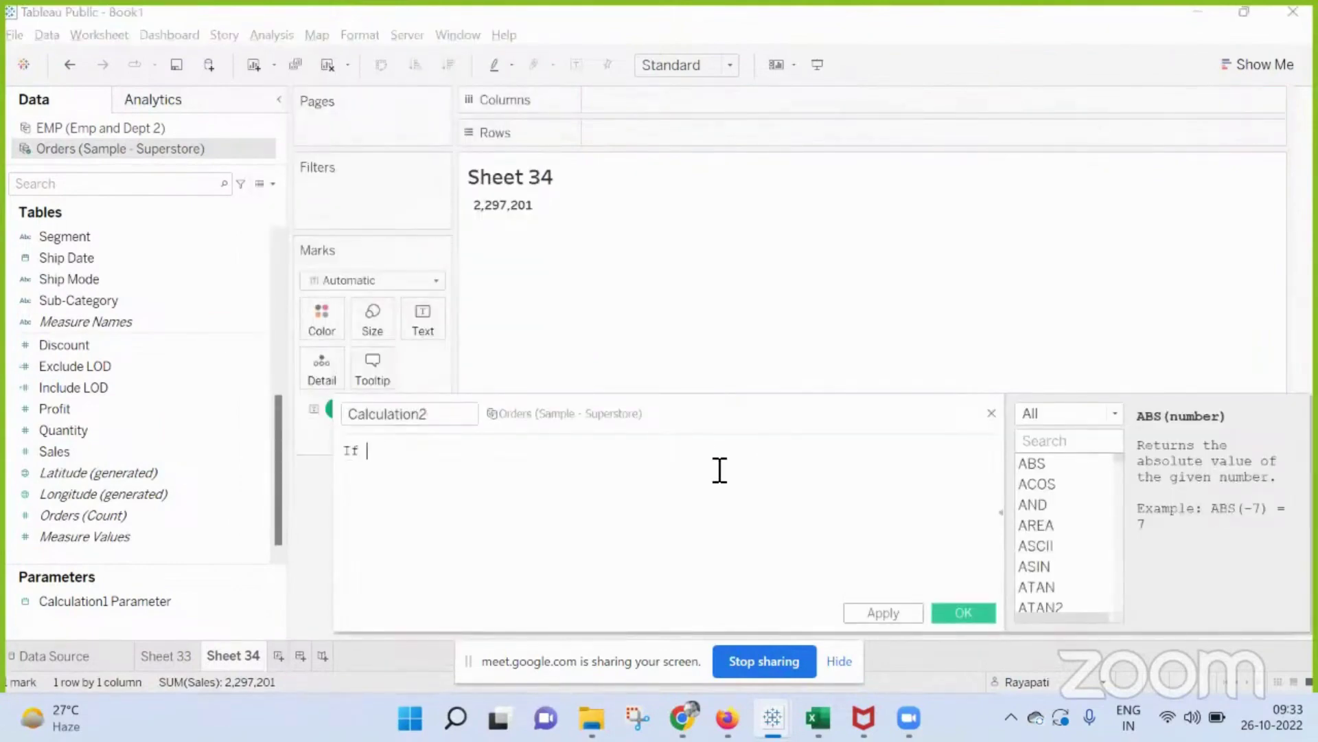
text(SUM(sa)
key(Tab)
key(End)
text(>)
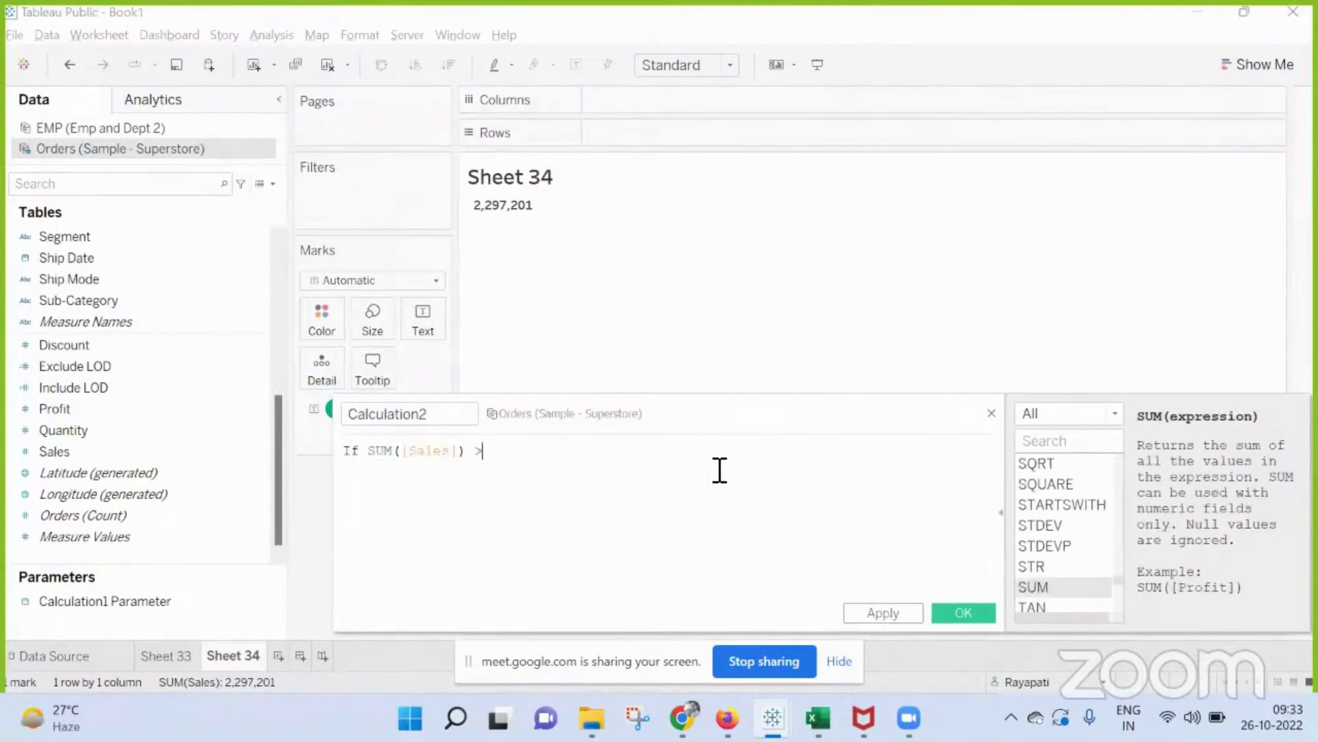
text(100000)
key(BackSpace)
key(BackSpace)
key(BackSpace)
key(BackSpace)
key(BackSpace)
key(BackSpace)
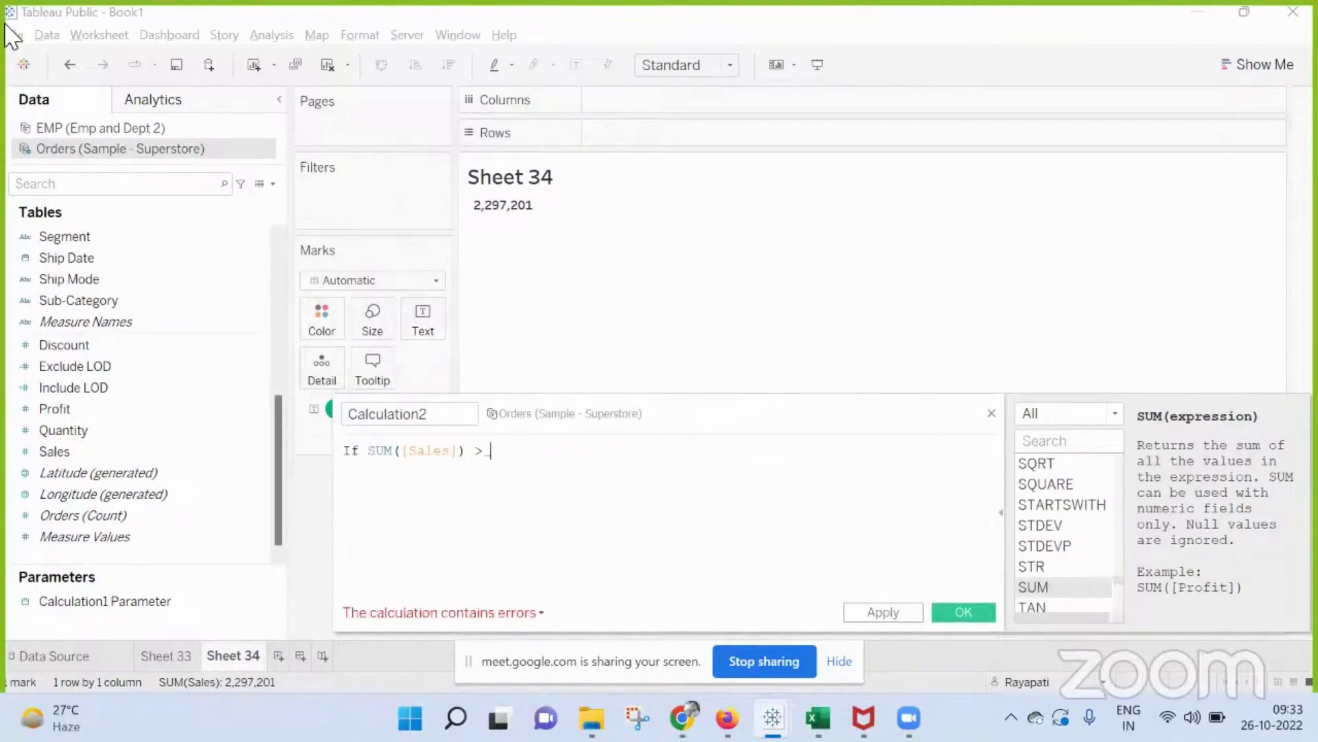
- Create a new Float parameter named Parameter 1
click(272, 186)
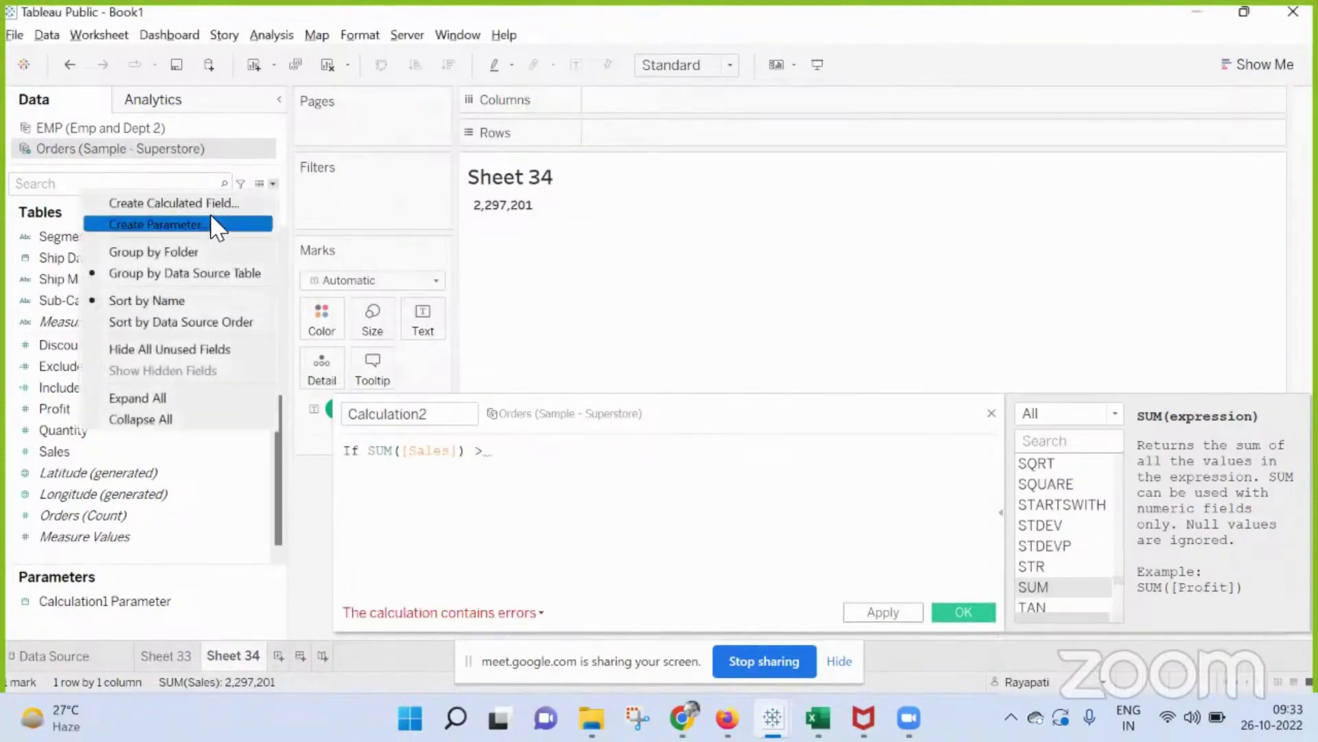
click(212, 225)
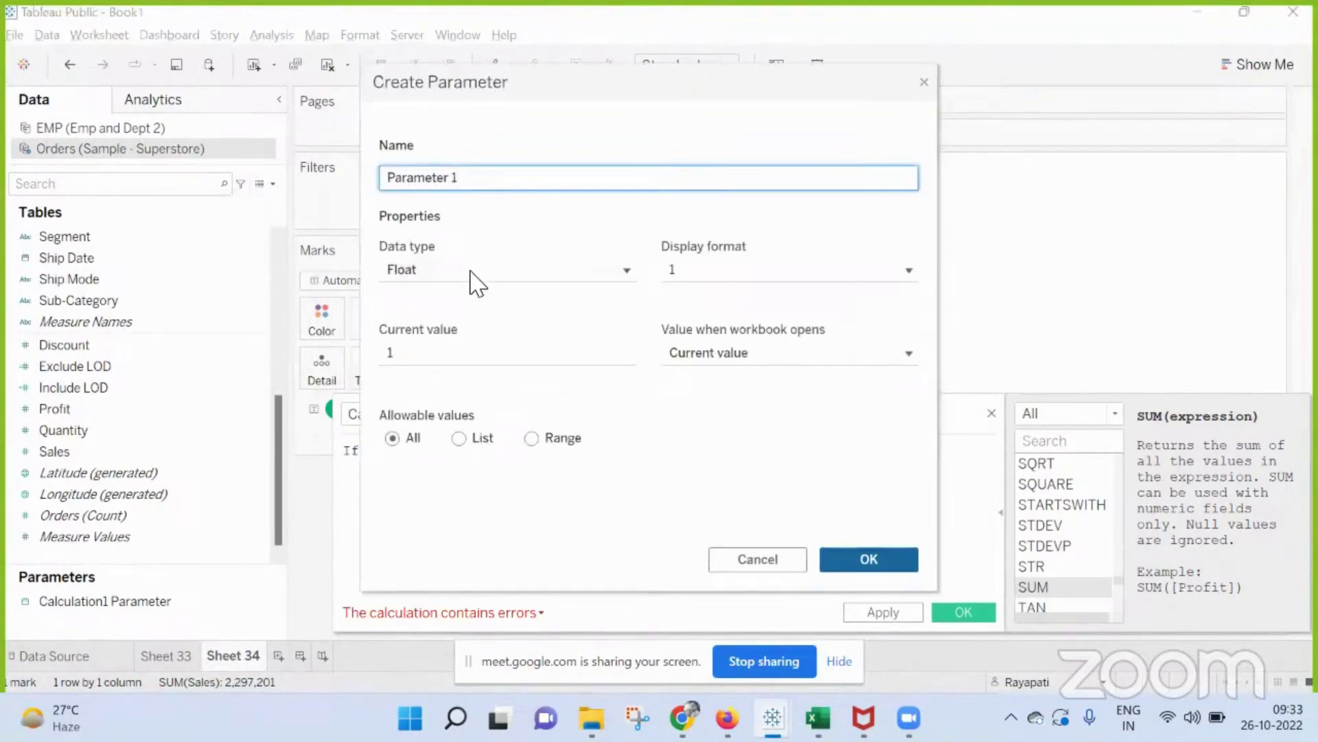
click(469, 275)
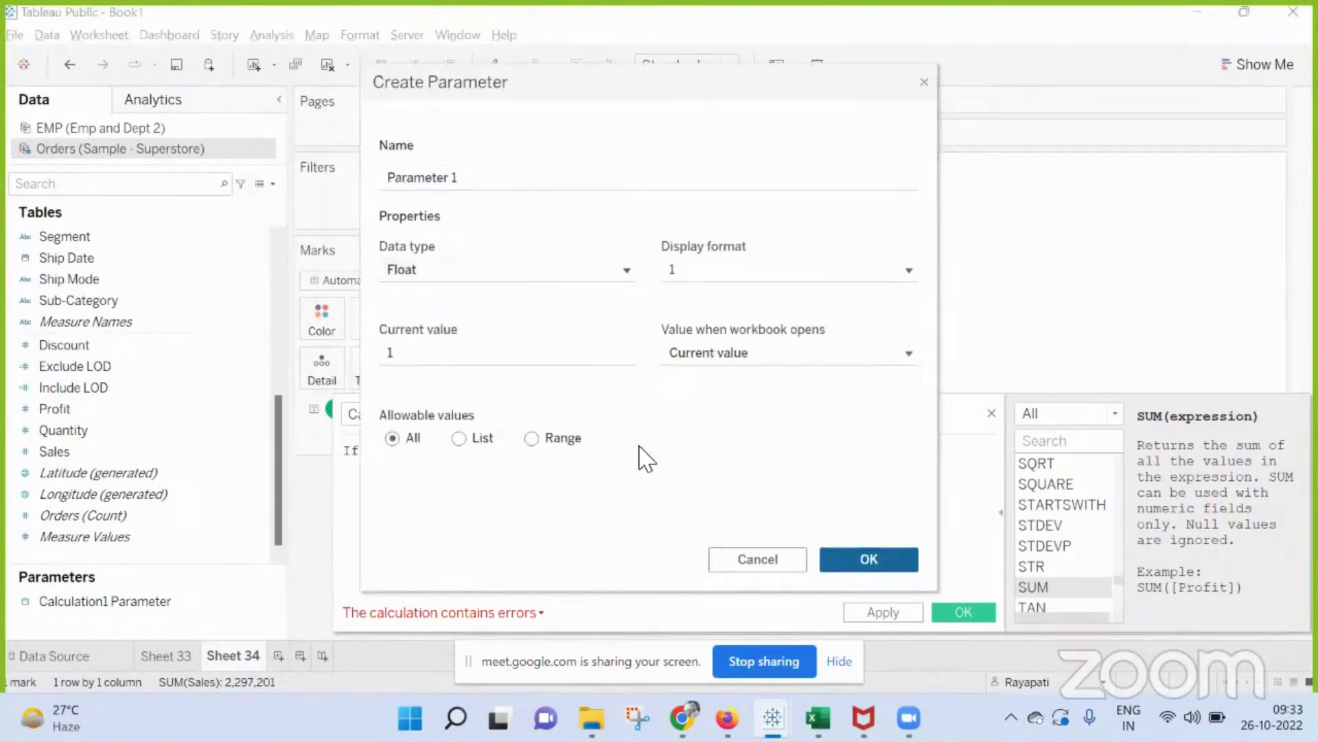
click(868, 558)
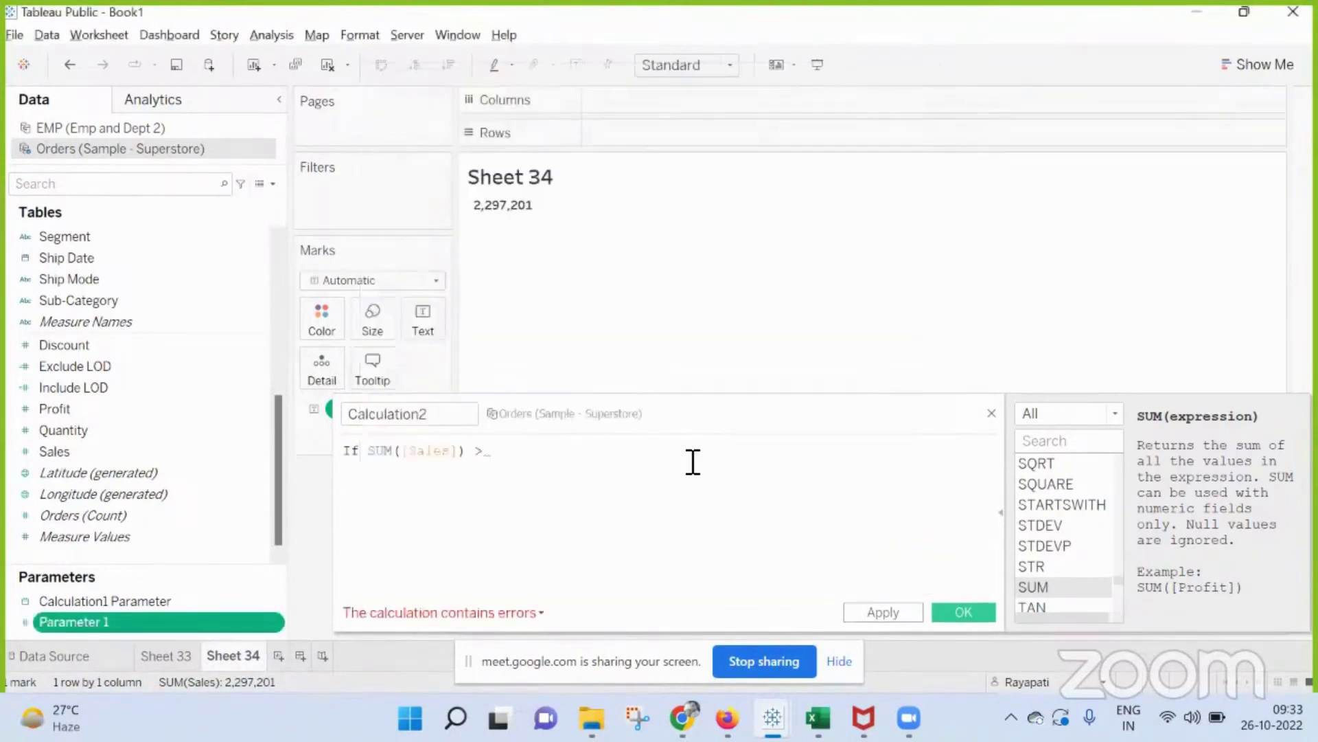
text(para)
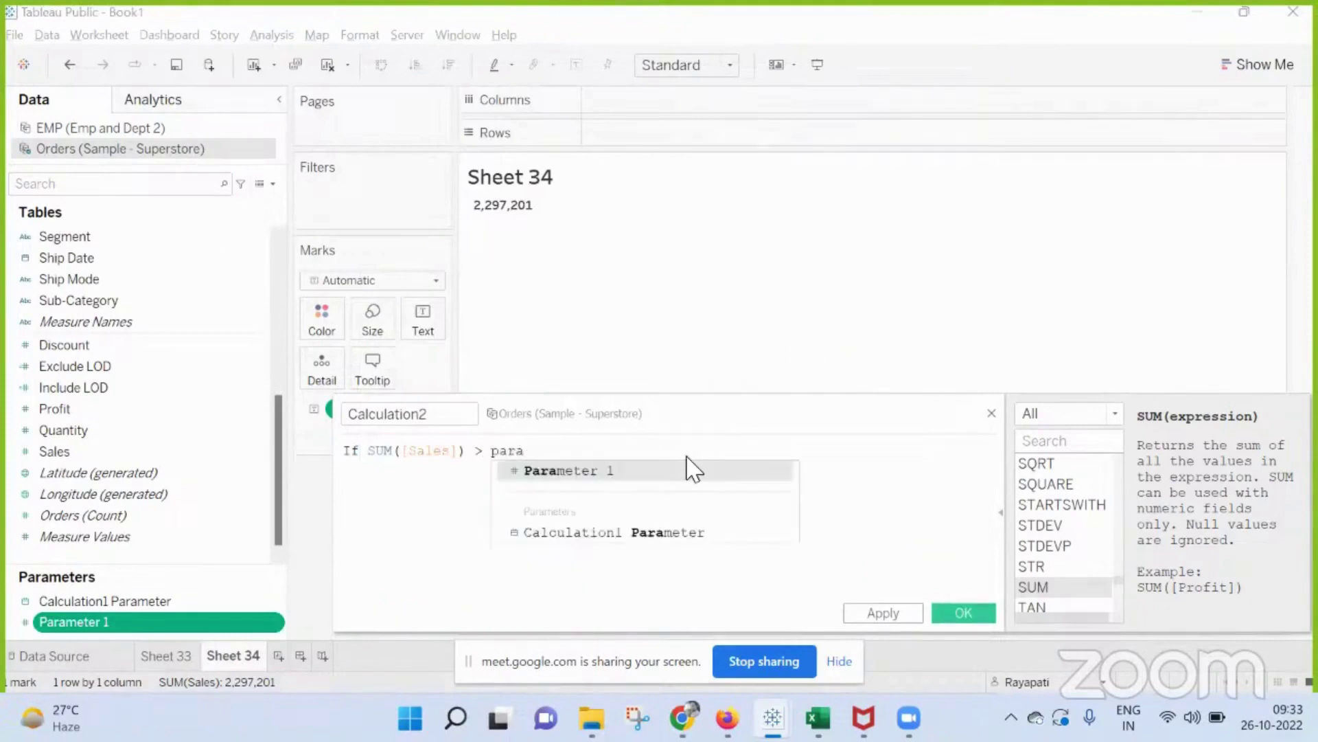
- Complete Calculation2 as If SUM([Sales]) > [Parameter 1] Then "Green" Else "Red" End and apply it
click(568, 469)
text(Then )
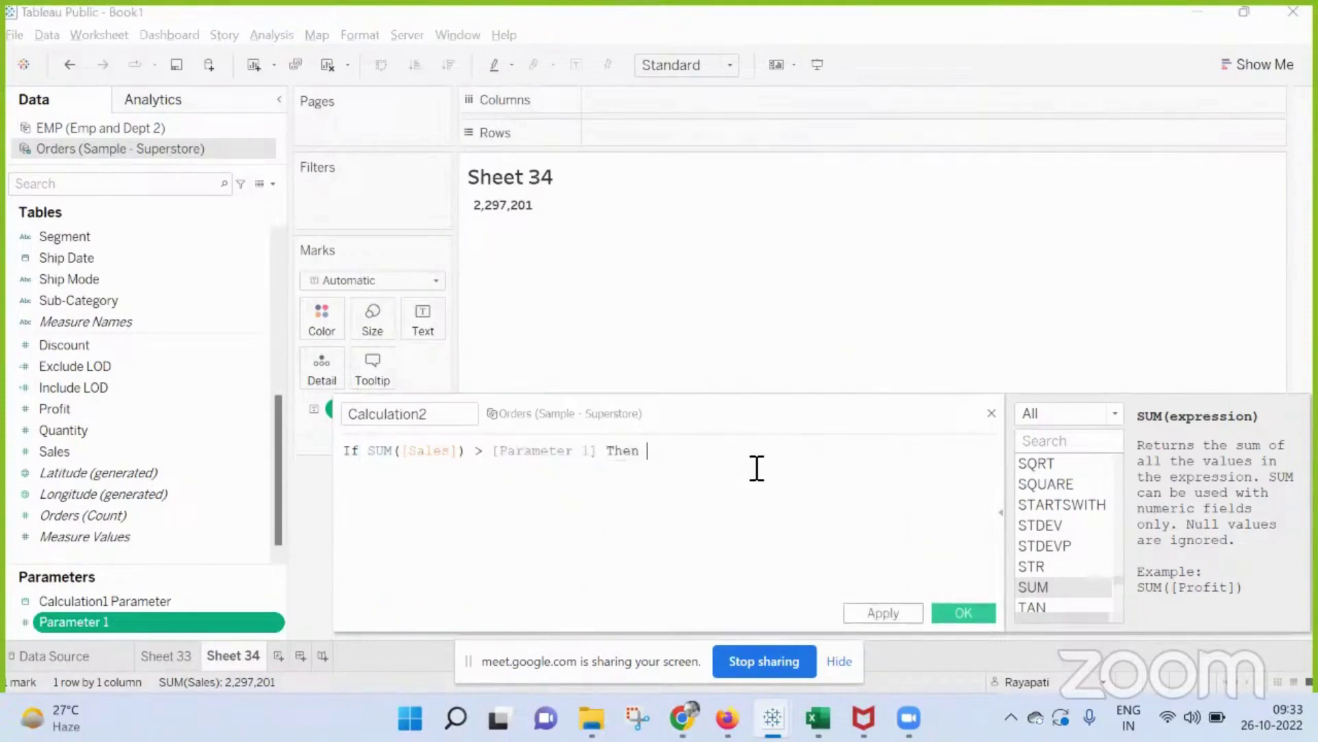
text("Green)
text(")
key(Return)
text(Else )
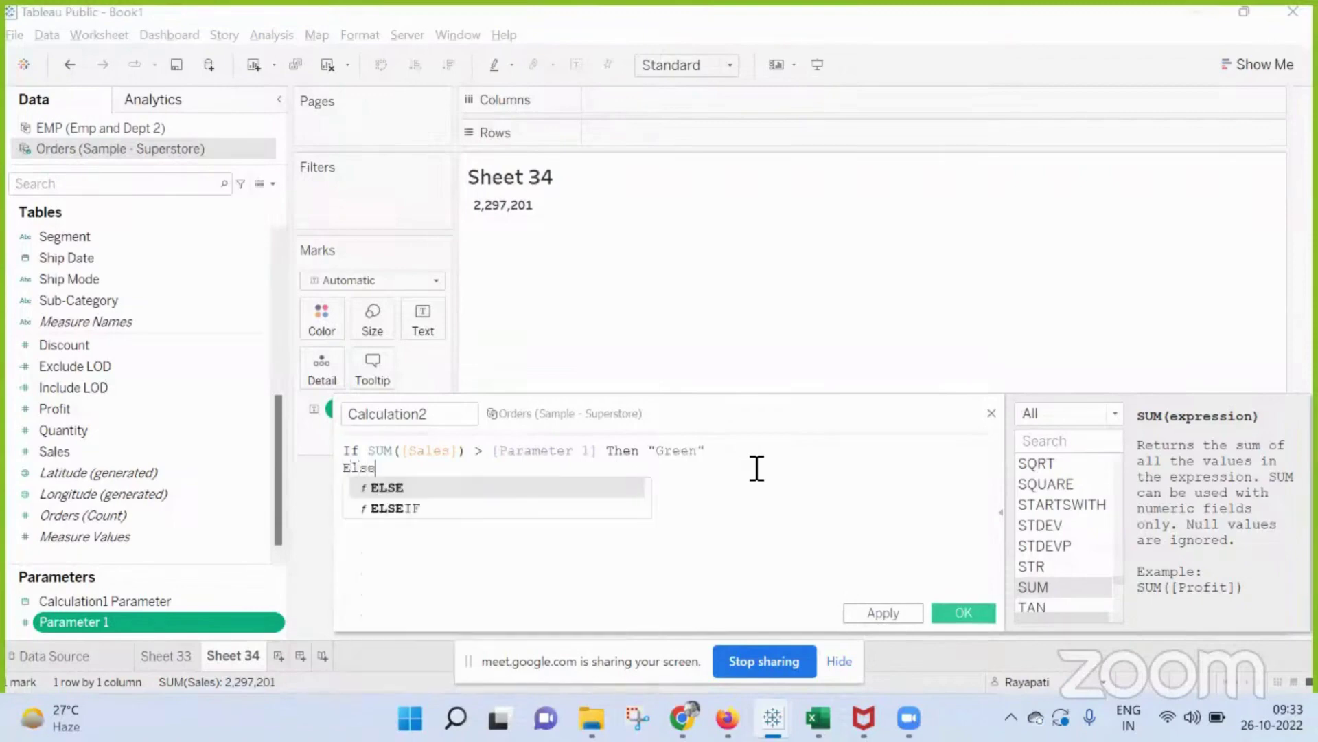
text("Red:)
key(Return)
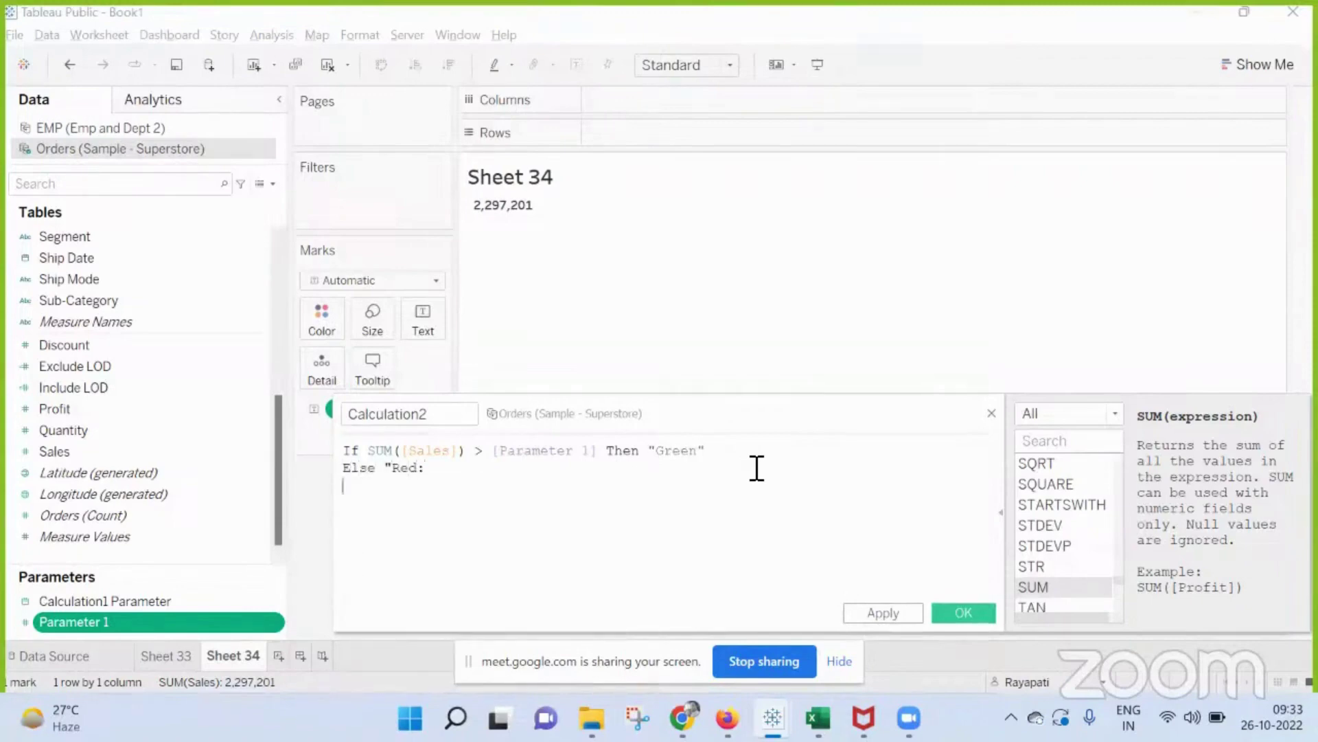
text(")
key(Return)
text(Emd)
key(BackSpace)
key(BackSpace)
text(nd)
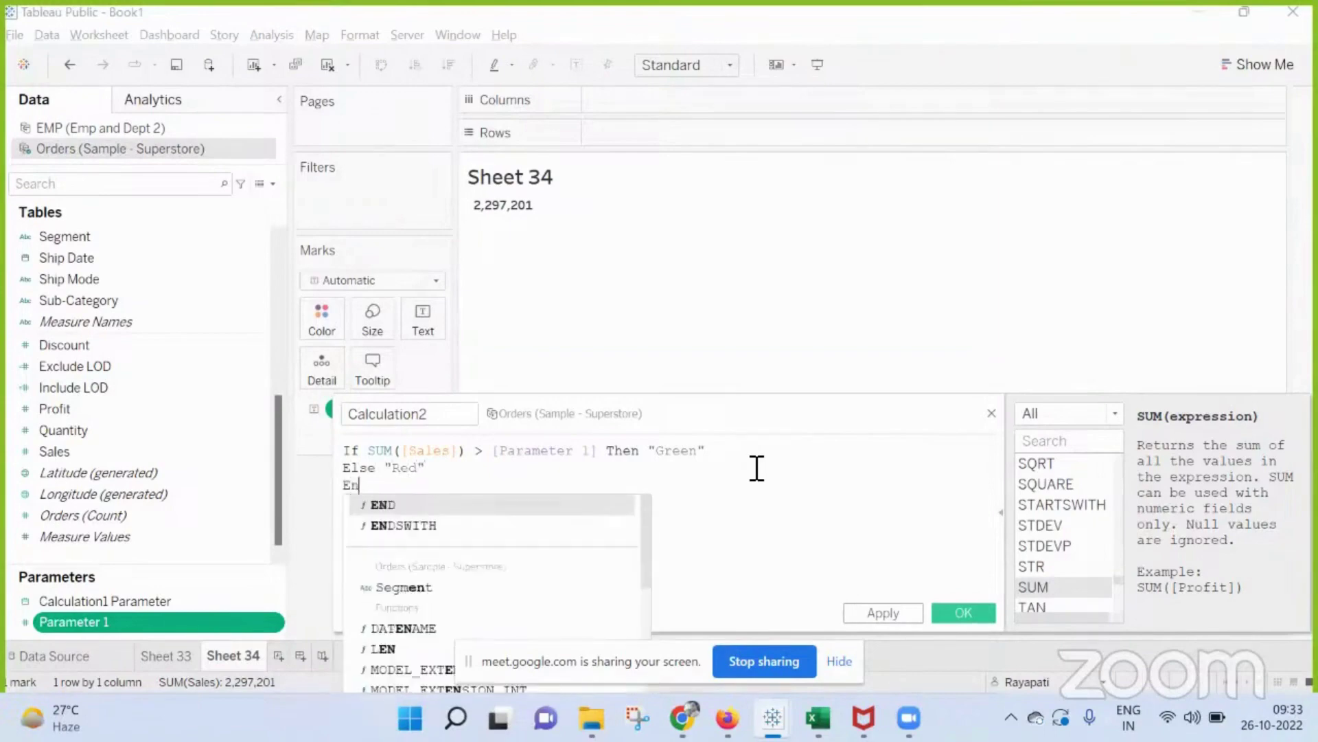
click(881, 613)
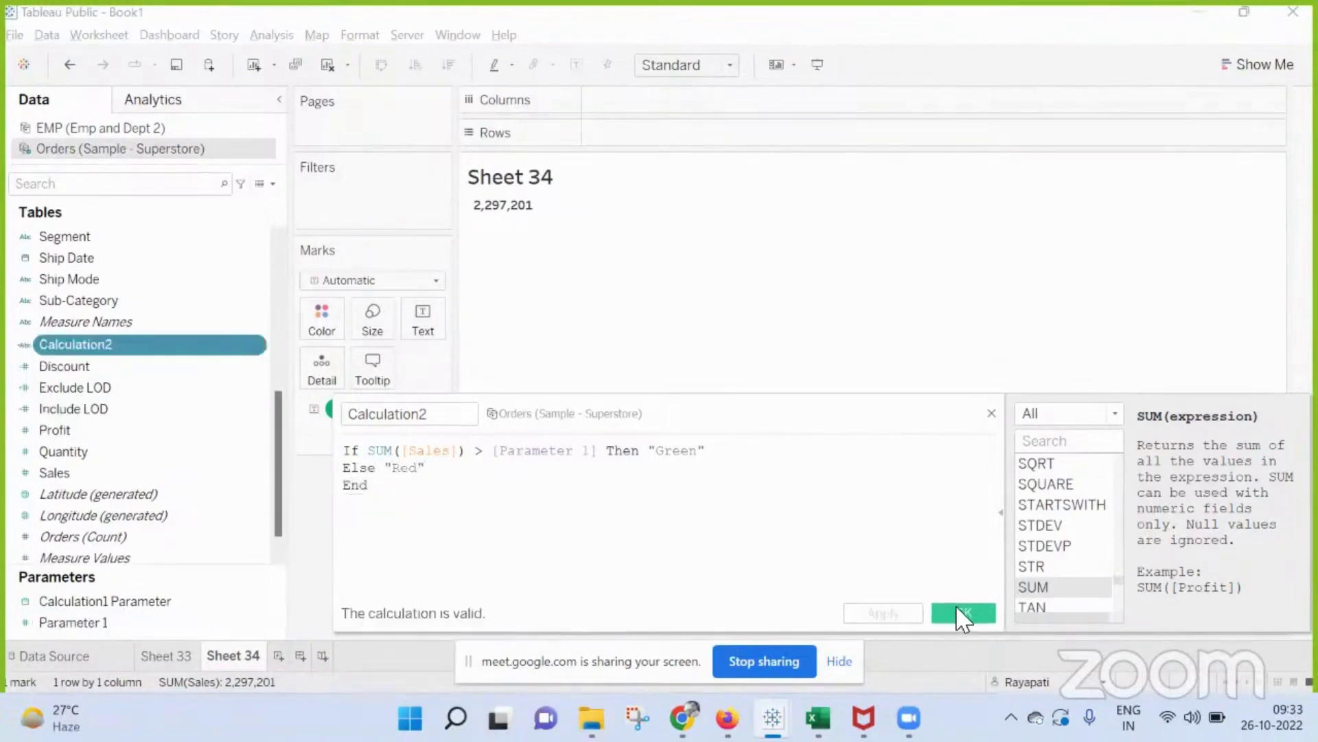
- Save the calculation, put Sub-Category on Rows and colour the sales by Calculation2
click(964, 613)
scroll(42, 298, up, 5)
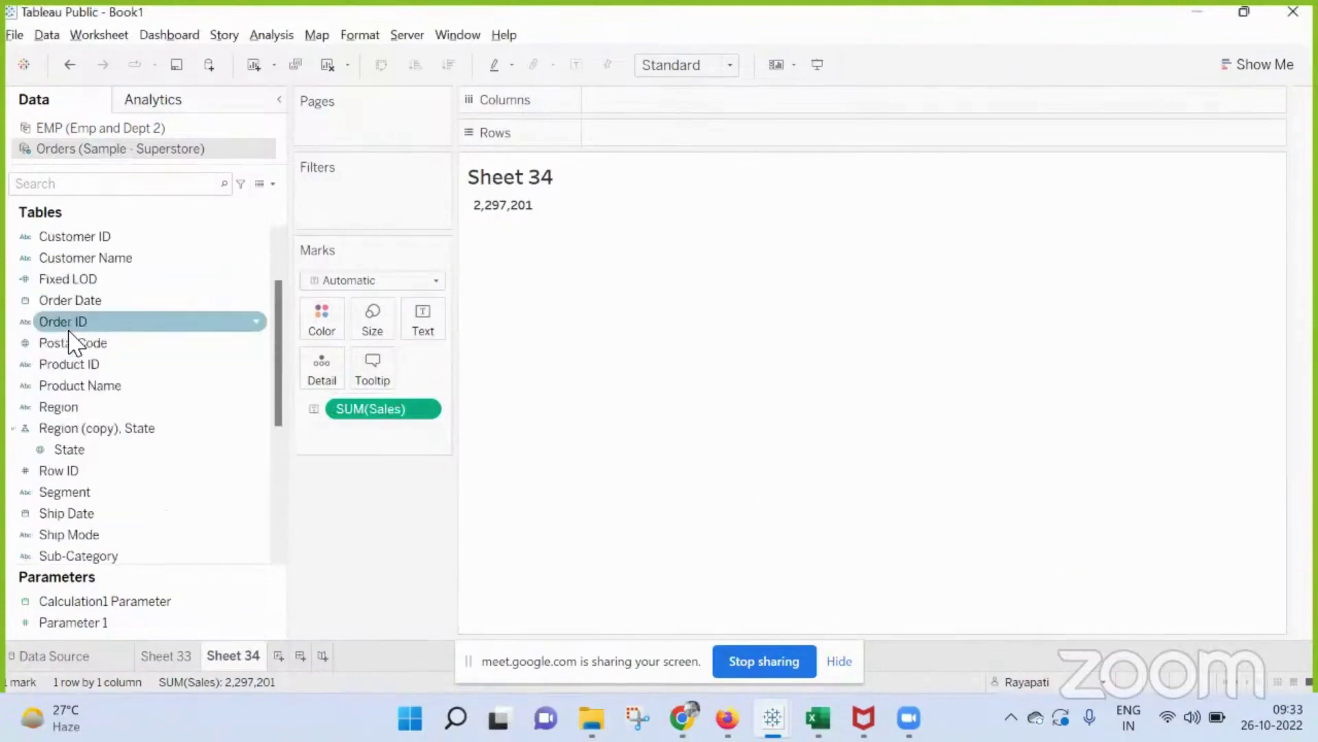
scroll(41, 341, down, 3)
drag(81, 387, 687, 133)
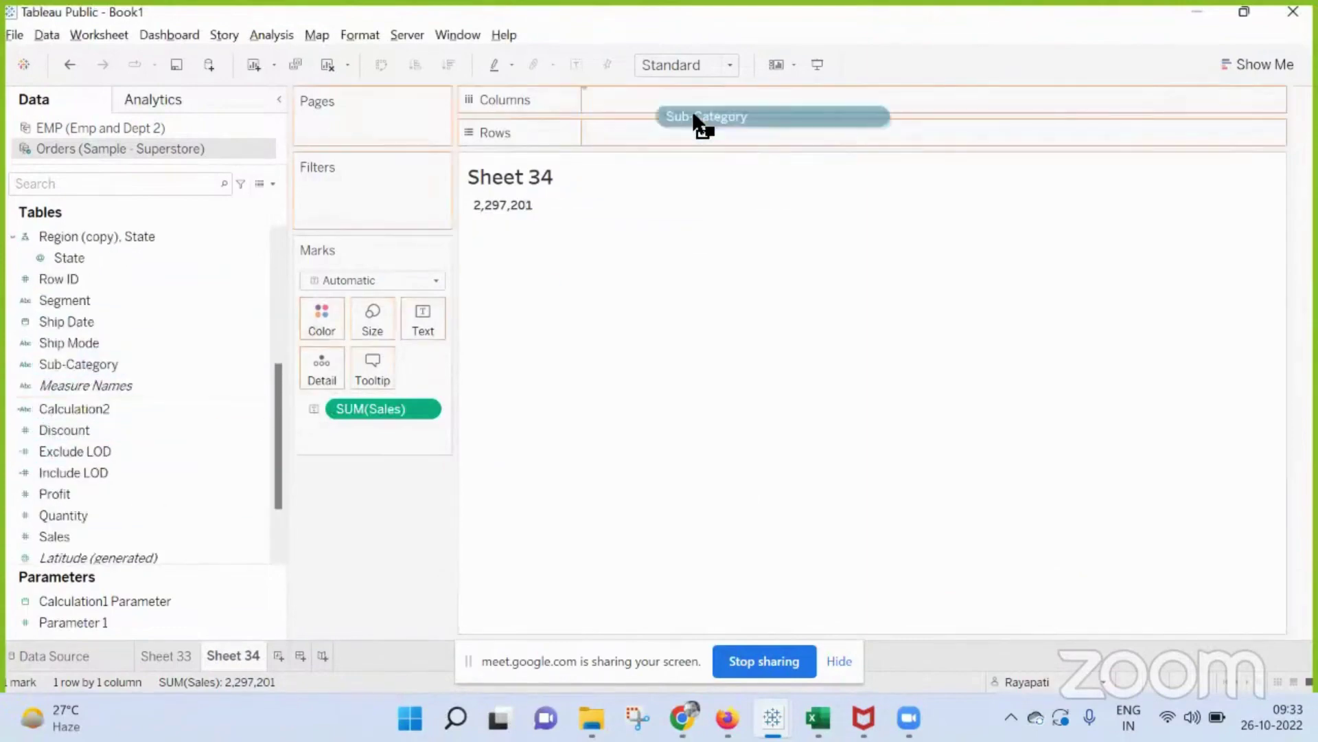
right_click(108, 412)
click(154, 111)
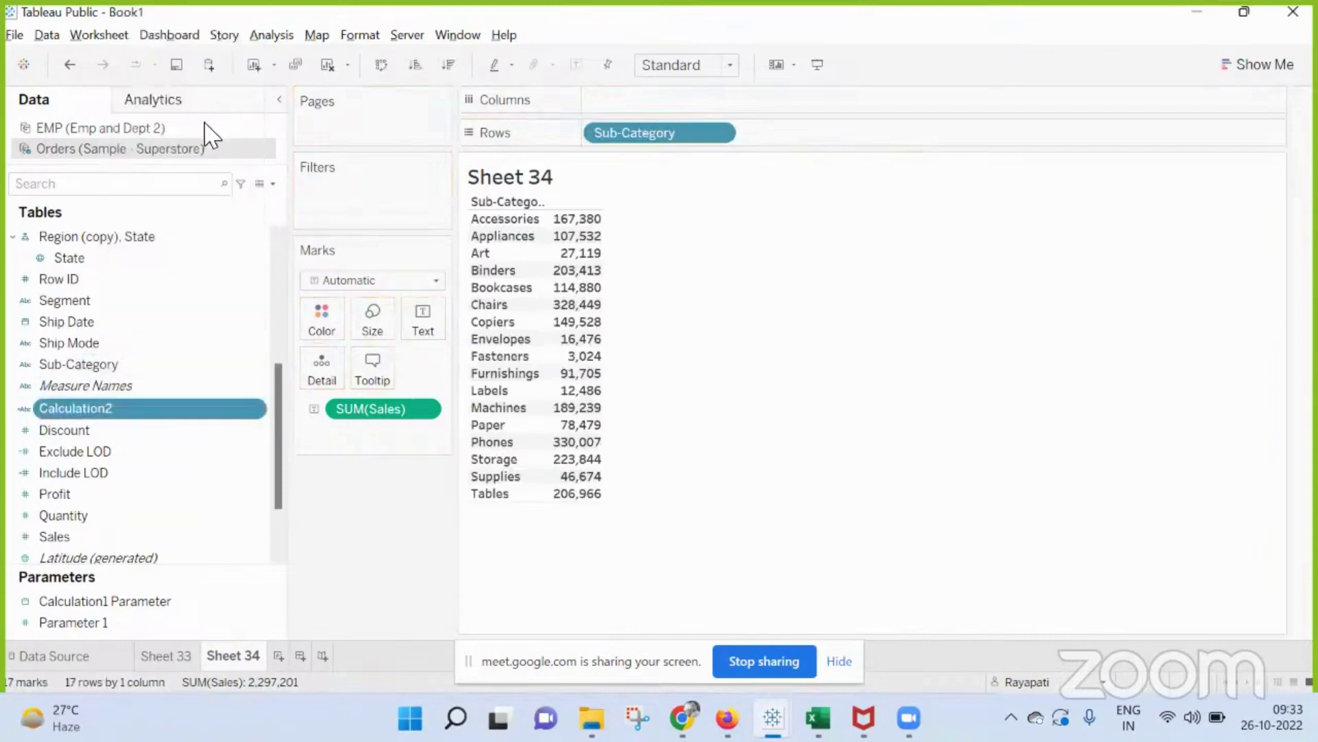
click(962, 612)
mouse_move(74, 408)
mouse_down()
mouse_move(357, 325)
mouse_move(320, 317)
mouse_up()
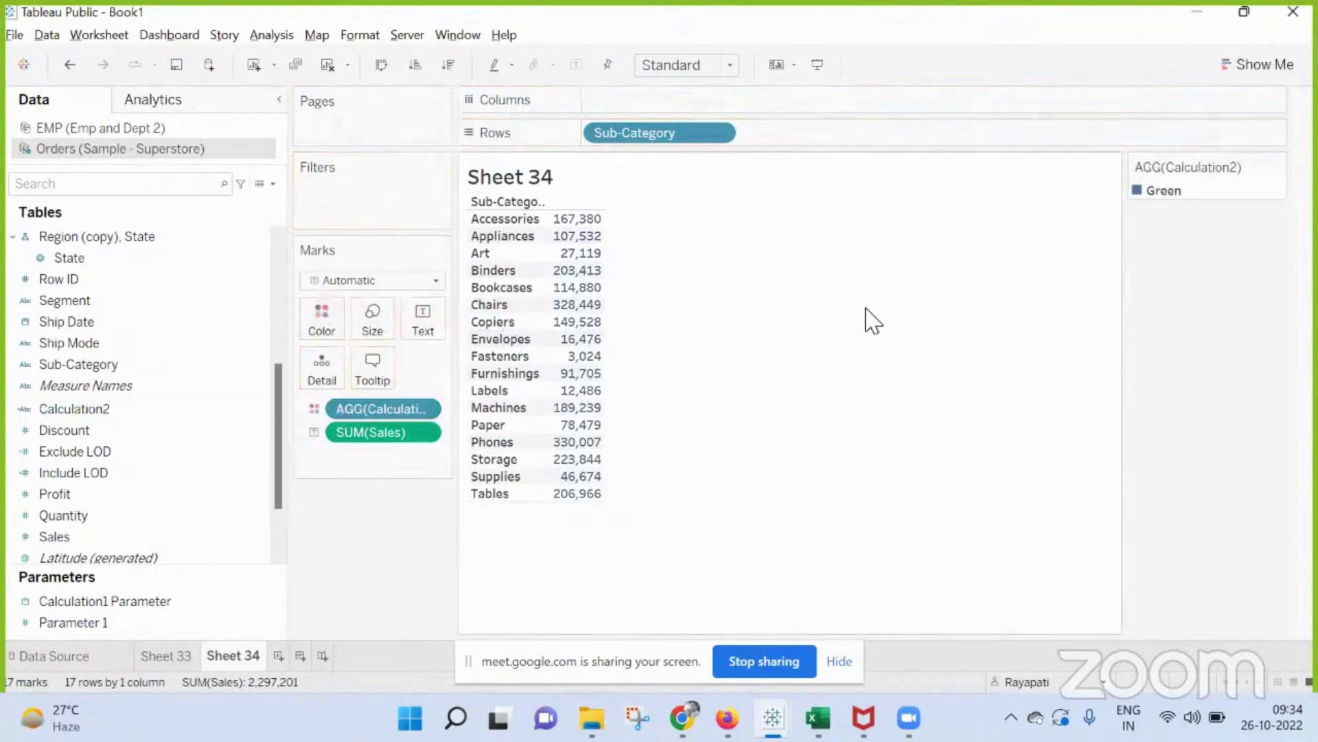
- Show the Parameter 1 control and set its value to 10,000, then 1,00,000
right_click(72, 622)
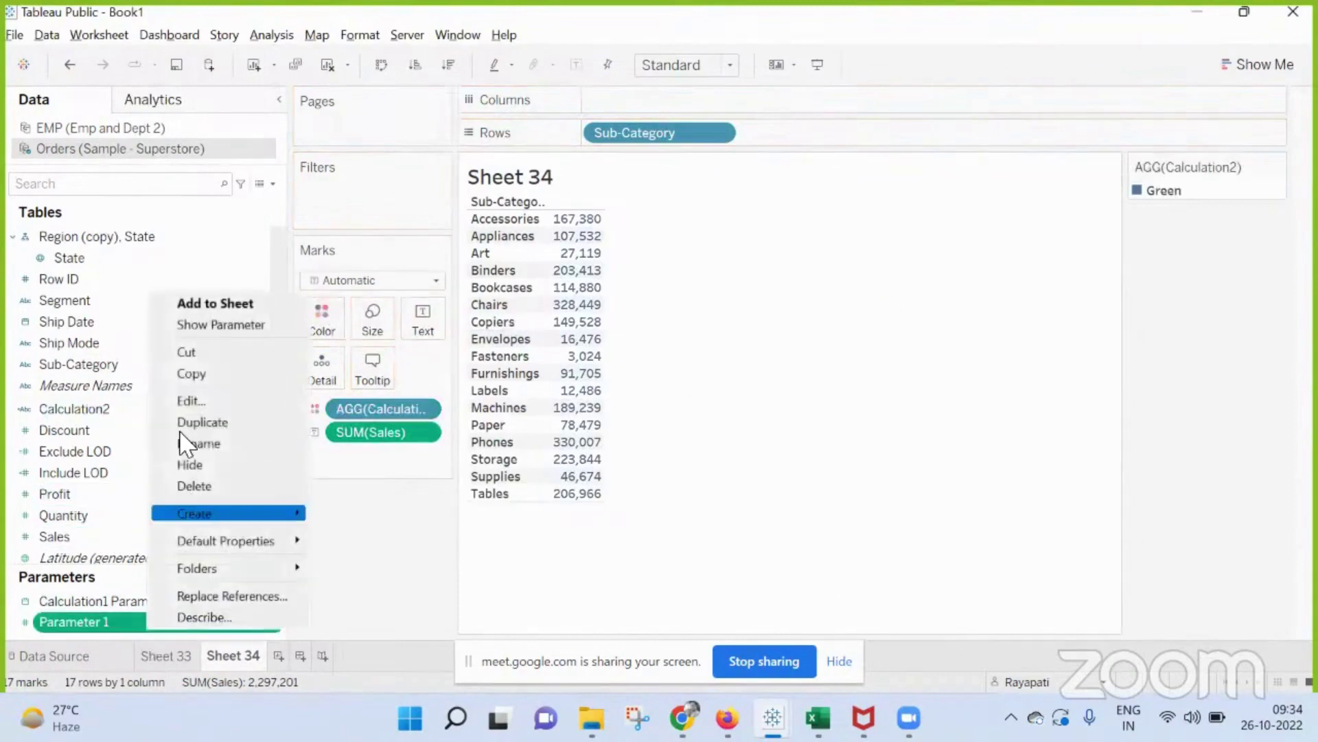
click(196, 328)
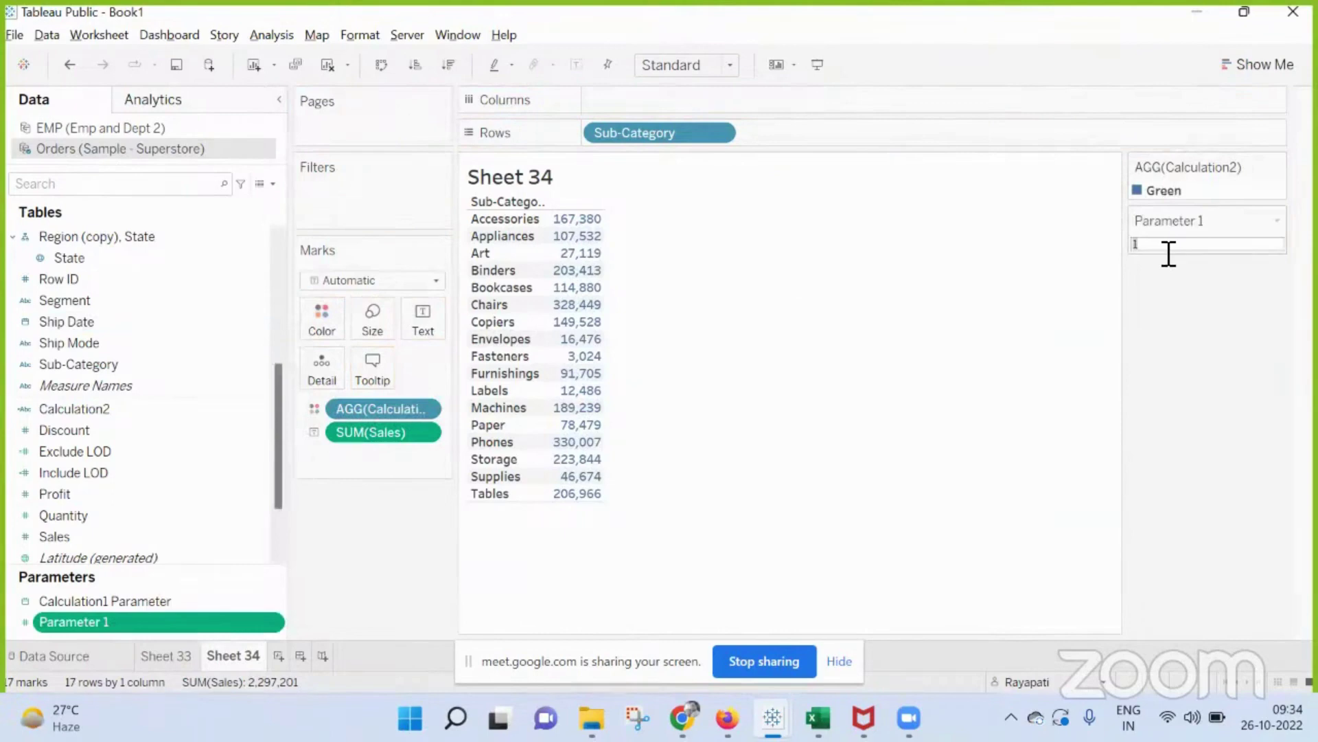
text(00)
key(BackSpace)
key(BackSpace)
key(BackSpace)
text(00)
key(Return)
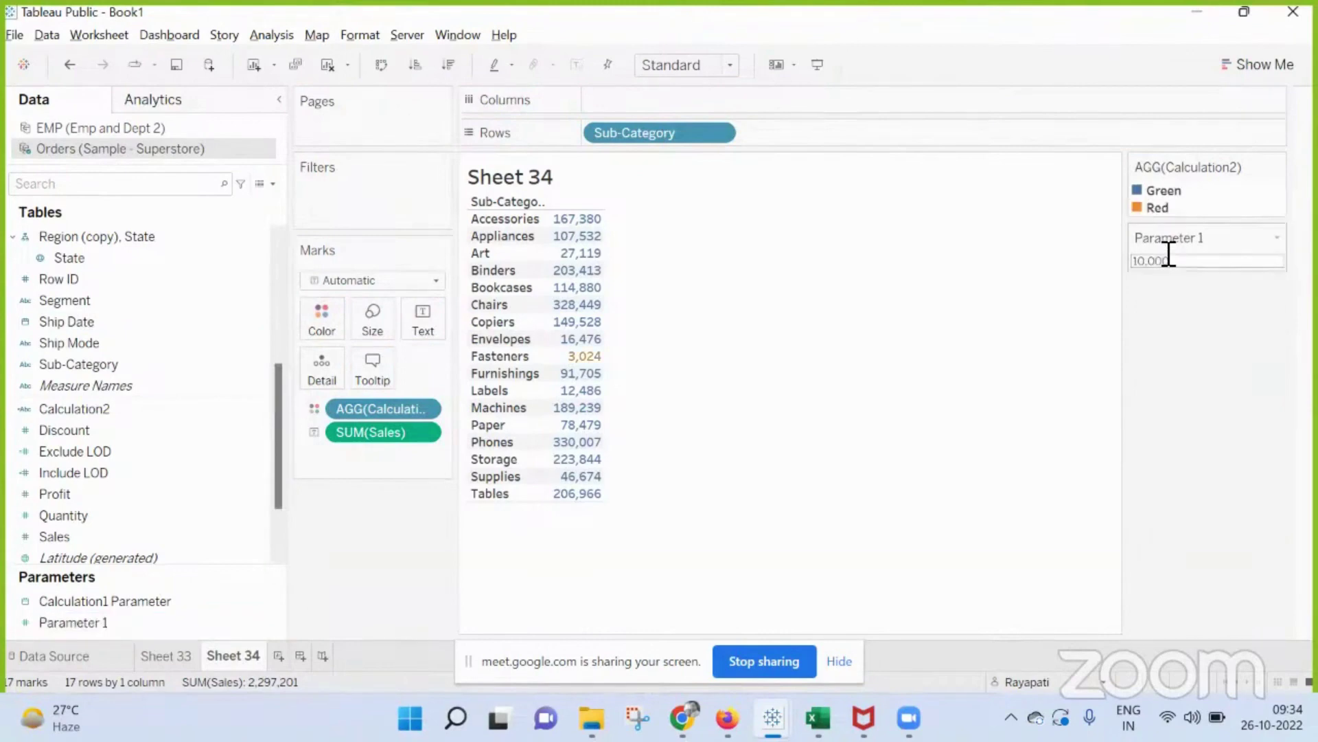
double_click(1152, 261)
click(1200, 260)
text(0)
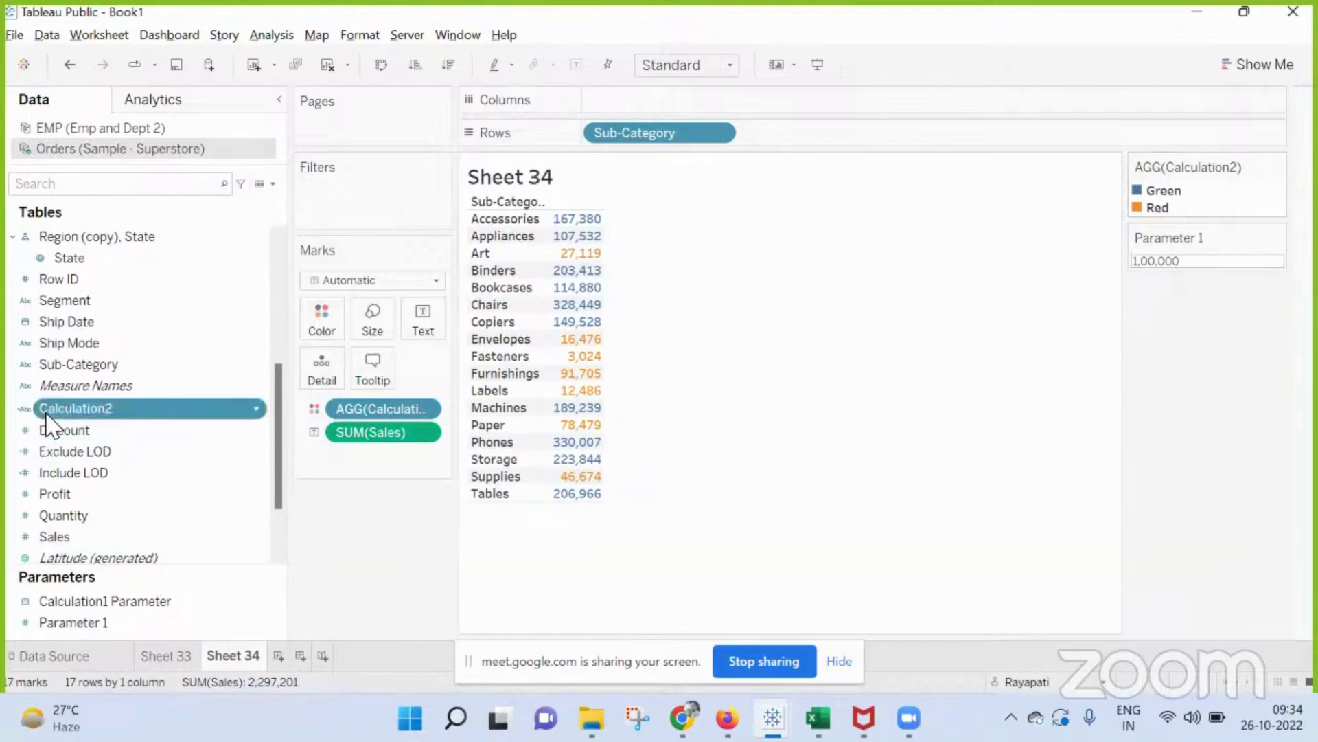
- Reopen Calculation2 and change the Then result from "Green" to "Above" plus Parameter 1
right_click(73, 407)
click(123, 121)
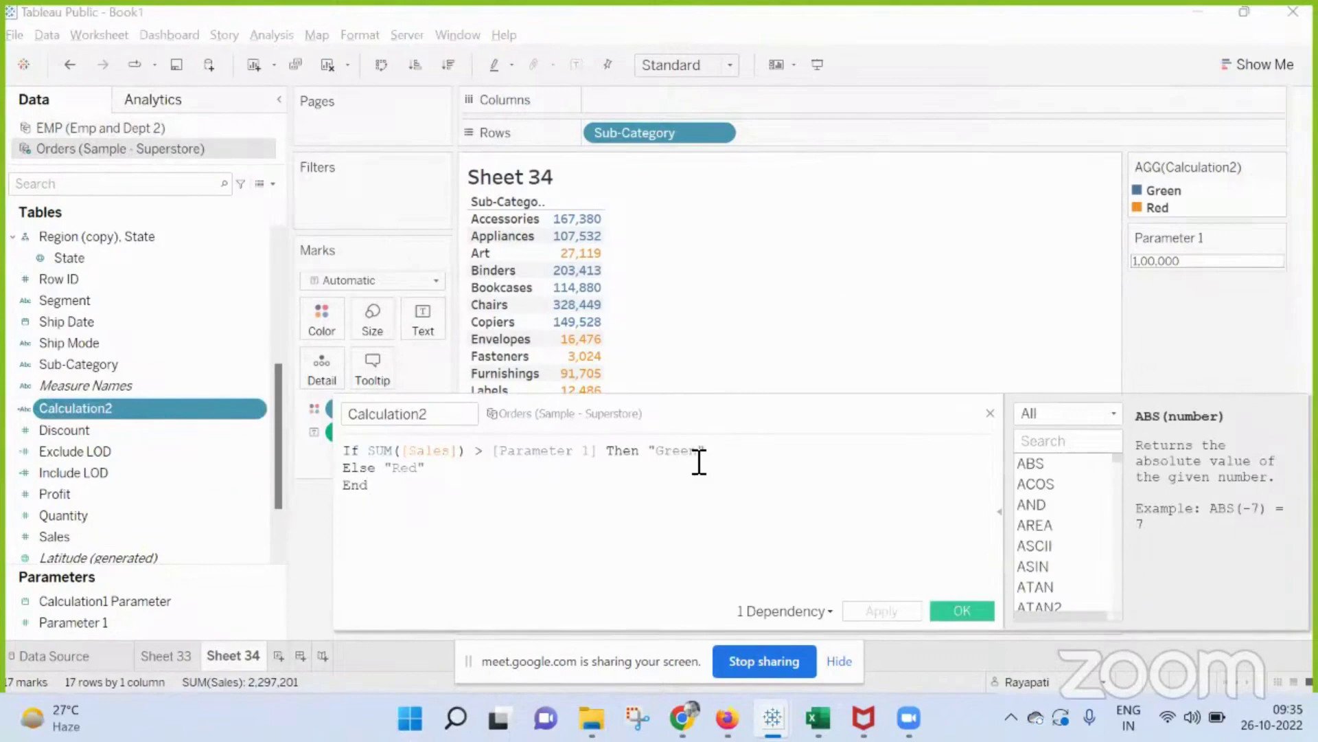
click(721, 454)
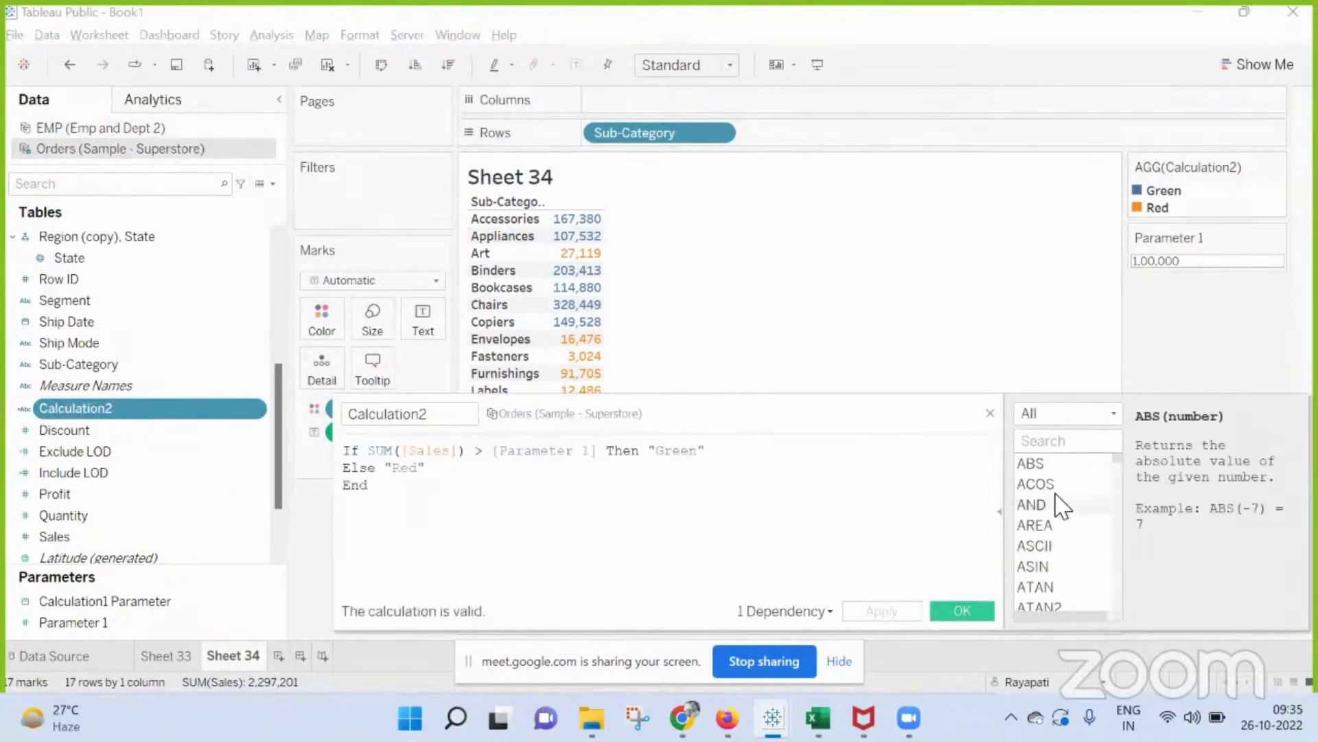
text(+p)
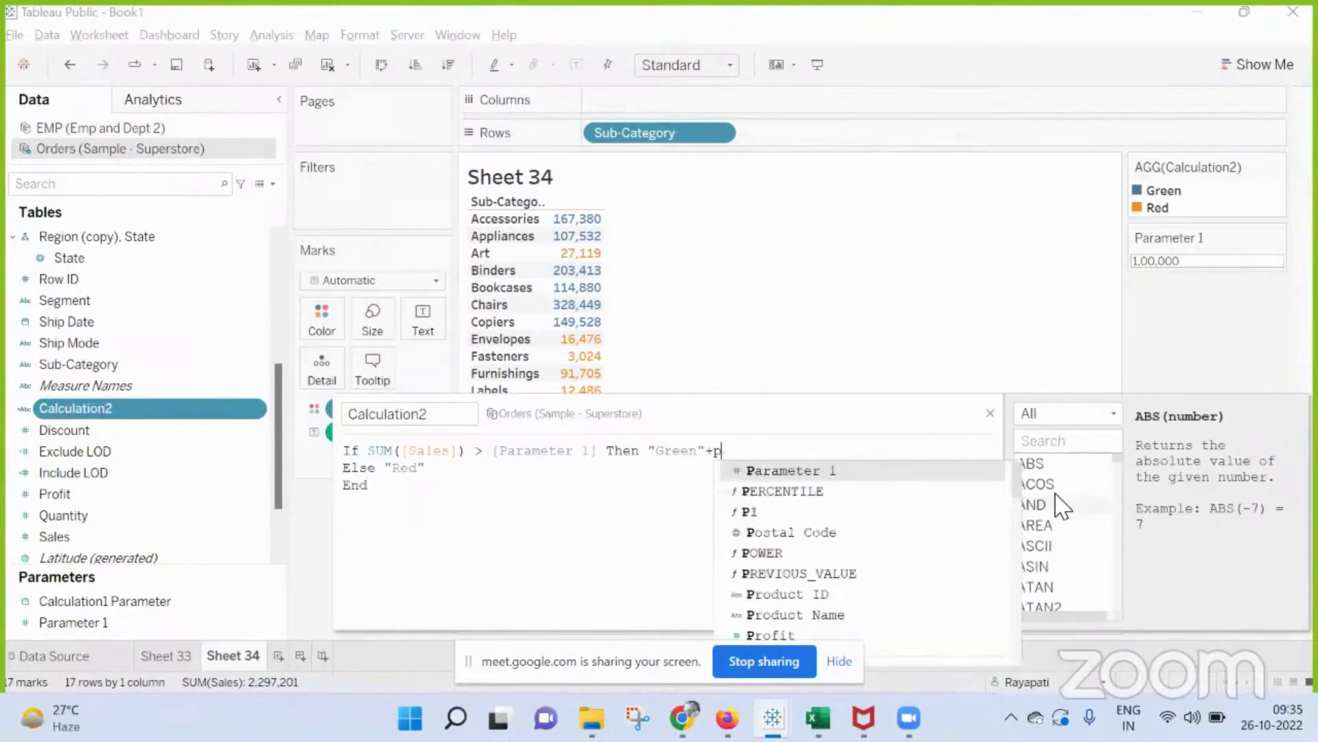
key(BackSpace)
key(BackSpace)
key(BackSpace)
key(BackSpace)
key(BackSpace)
key(BackSpace)
key(BackSpace)
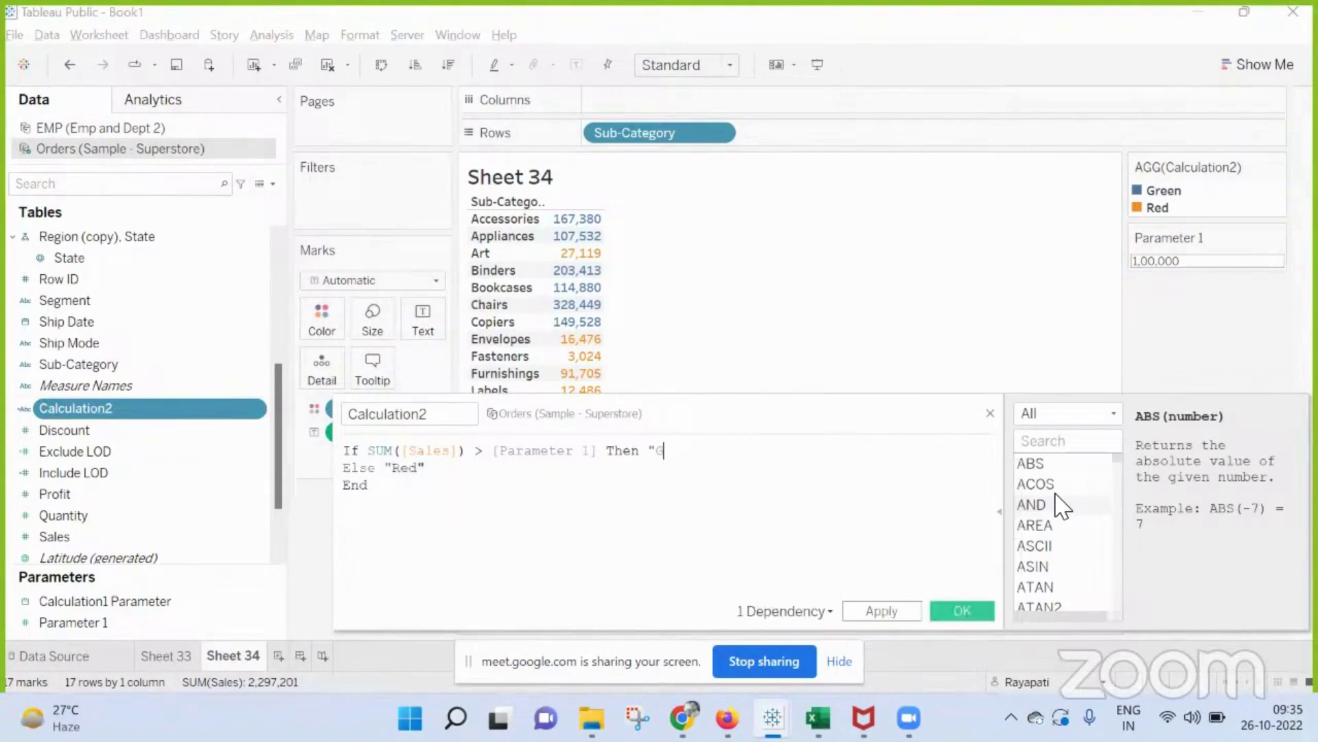
text(abree)
key(BackSpace)
key(BackSpace)
key(BackSpace)
key(BackSpace)
key(BackSpace)
key(BackSpace)
text(Ab)
text(ove"+)
text(para)
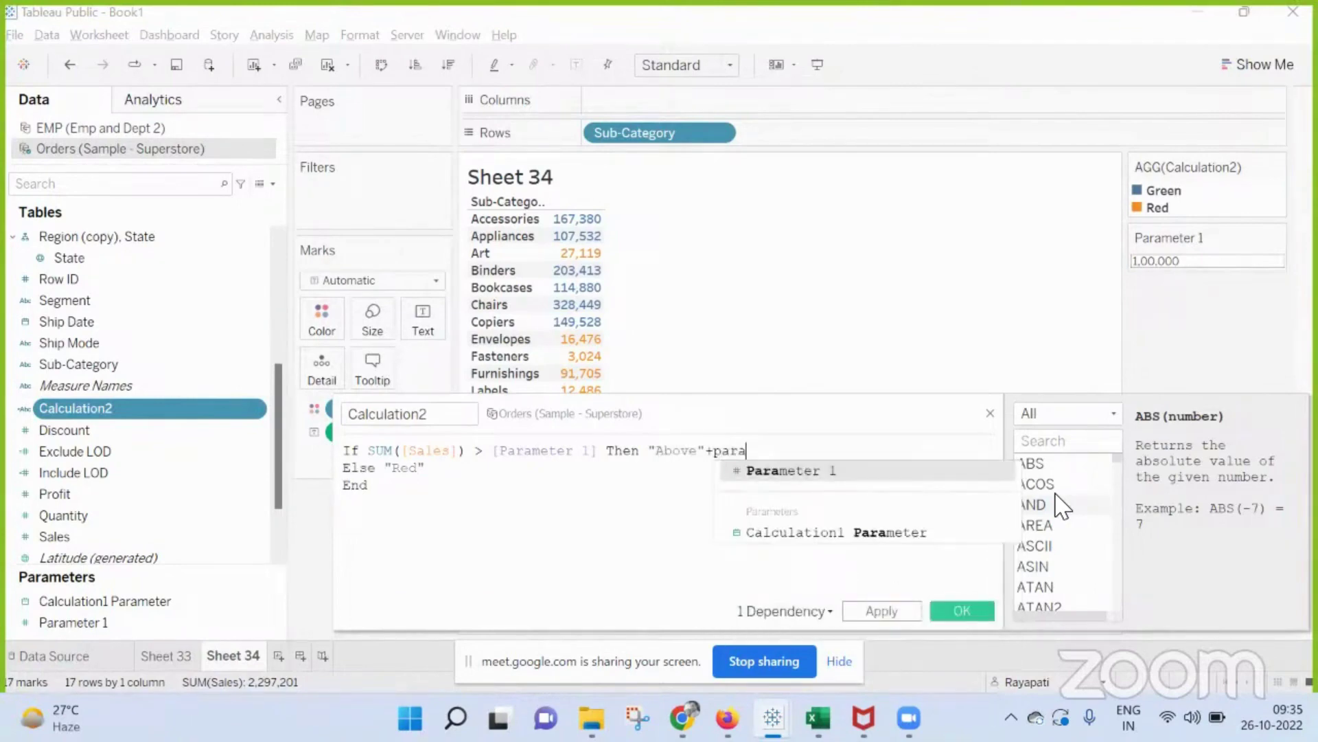
key(Return)
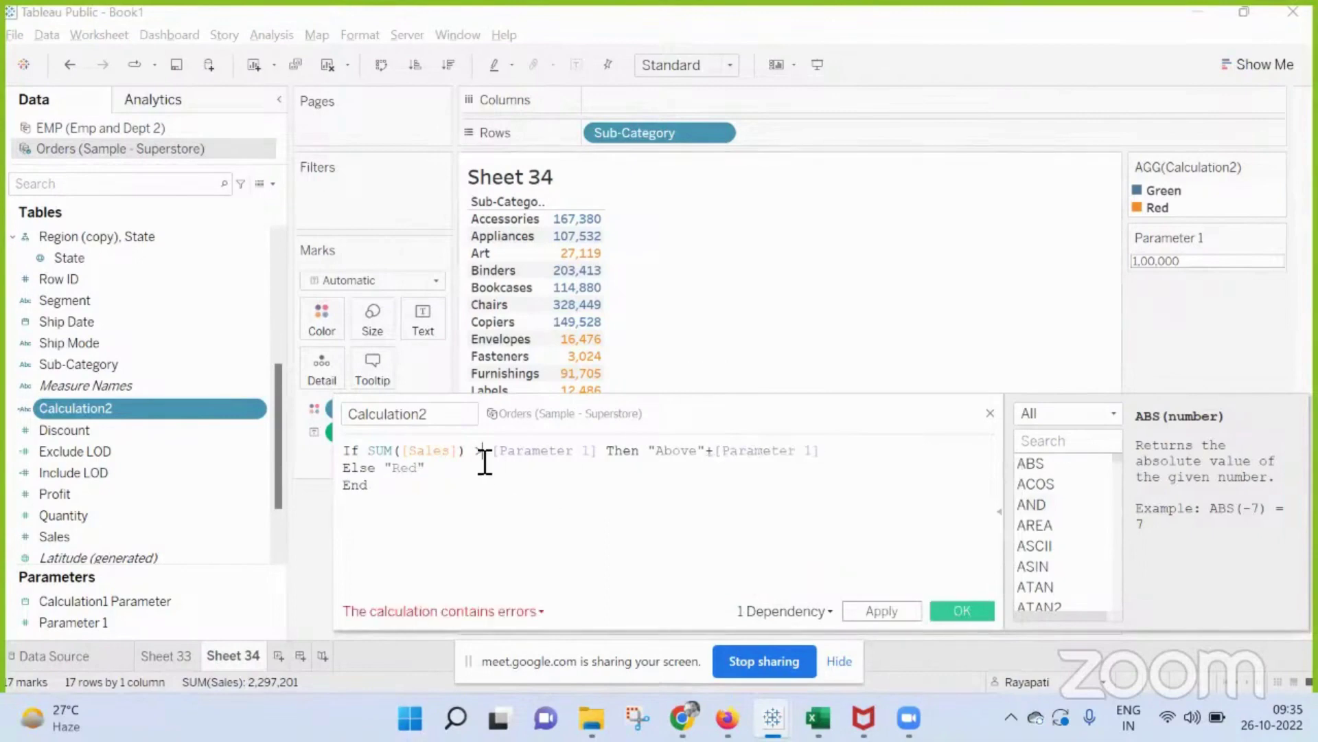
- Change the Else result from "Red" to "Below " plus Parameter 1
click(441, 468)
key(BackSpace)
key(BackSpace)
key(BackSpace)
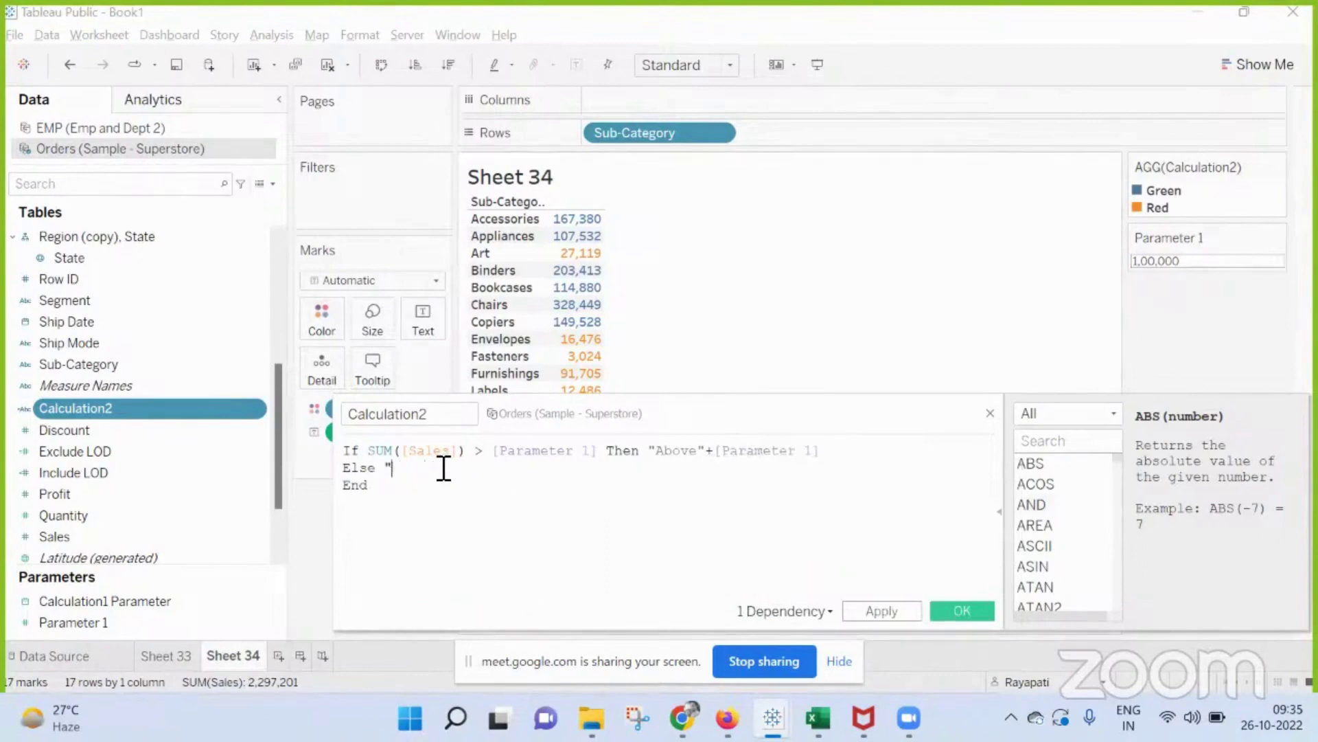
text(Below )
text(" +)
text( Para)
key(Return)
- Wrap Parameter 1 in Str() on both lines so the calculation validates
click(721, 450)
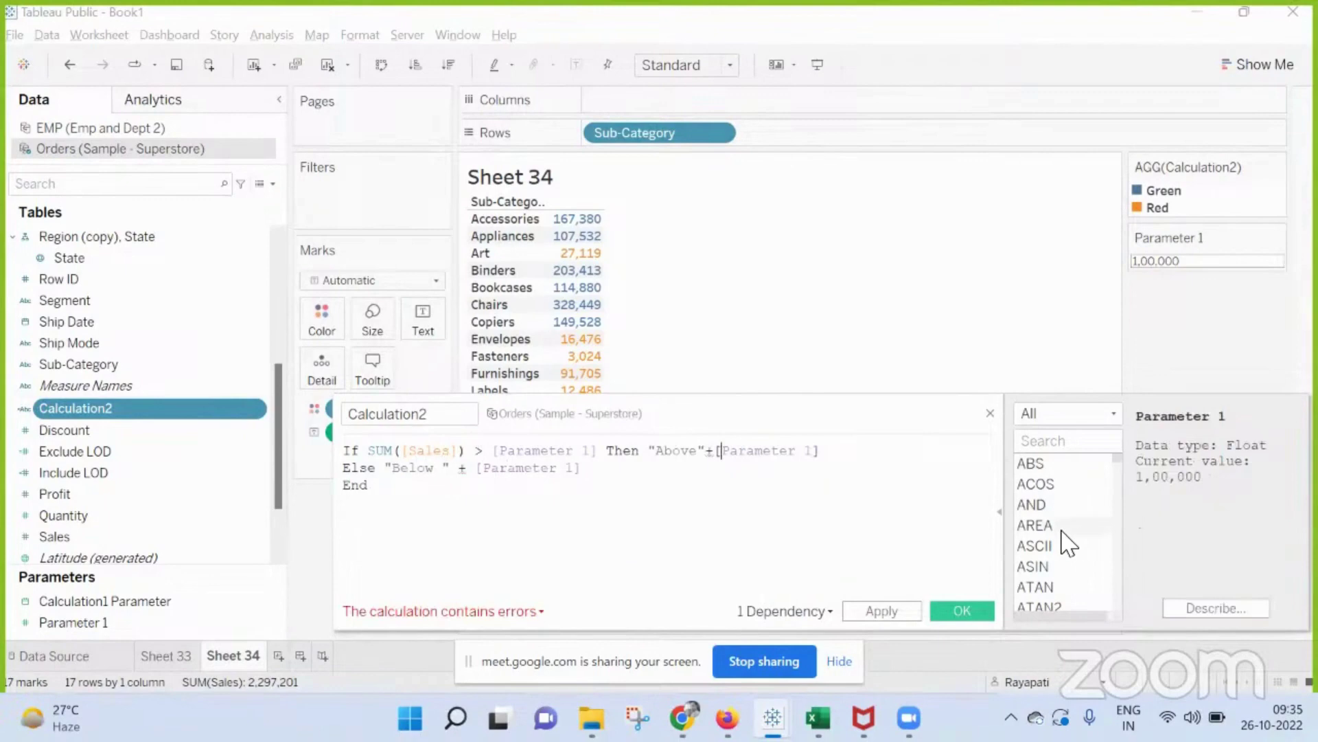
text(Str()
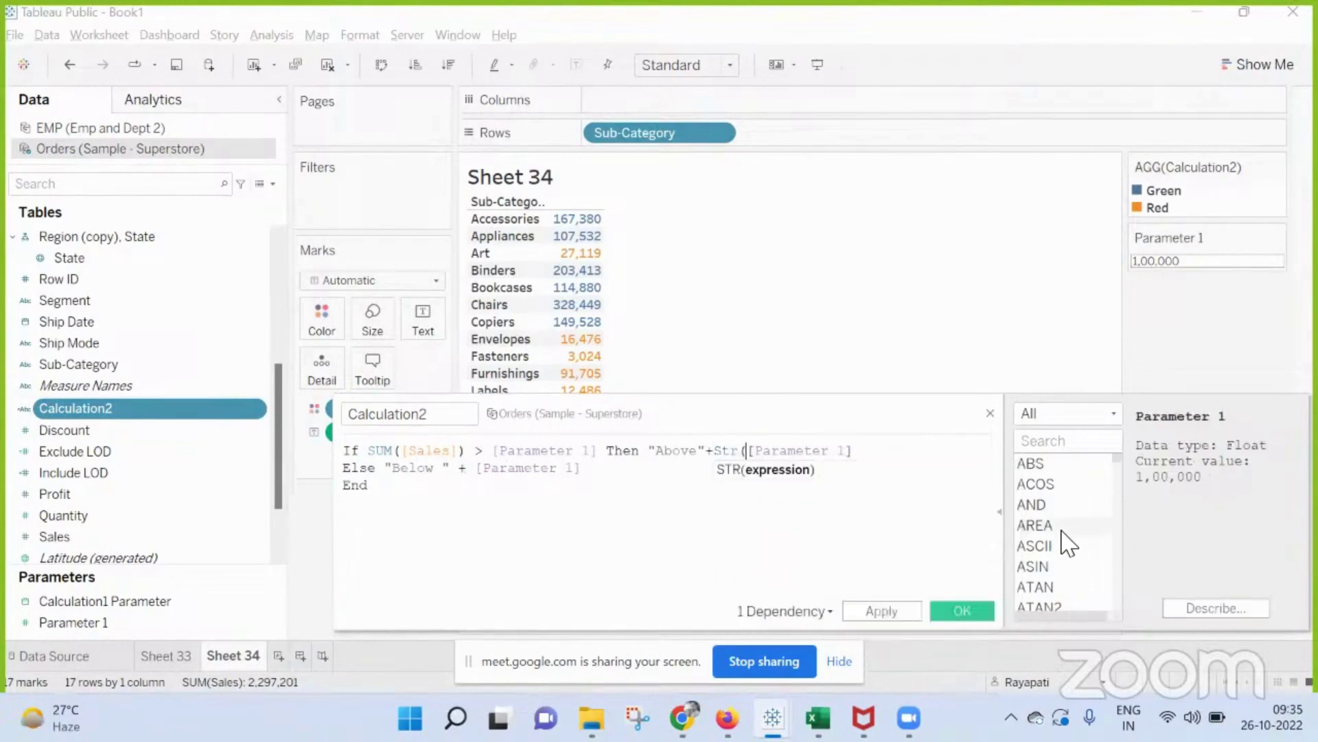
key(End)
text())
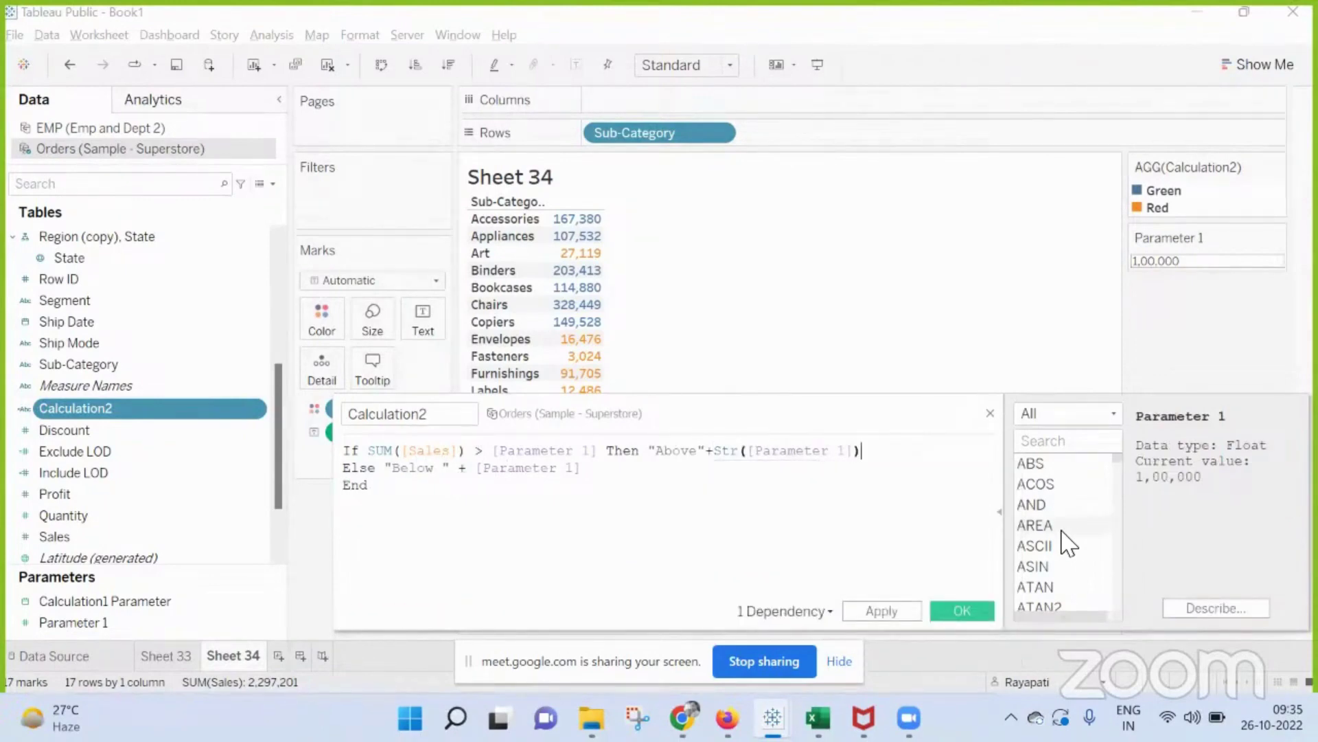
click(472, 468)
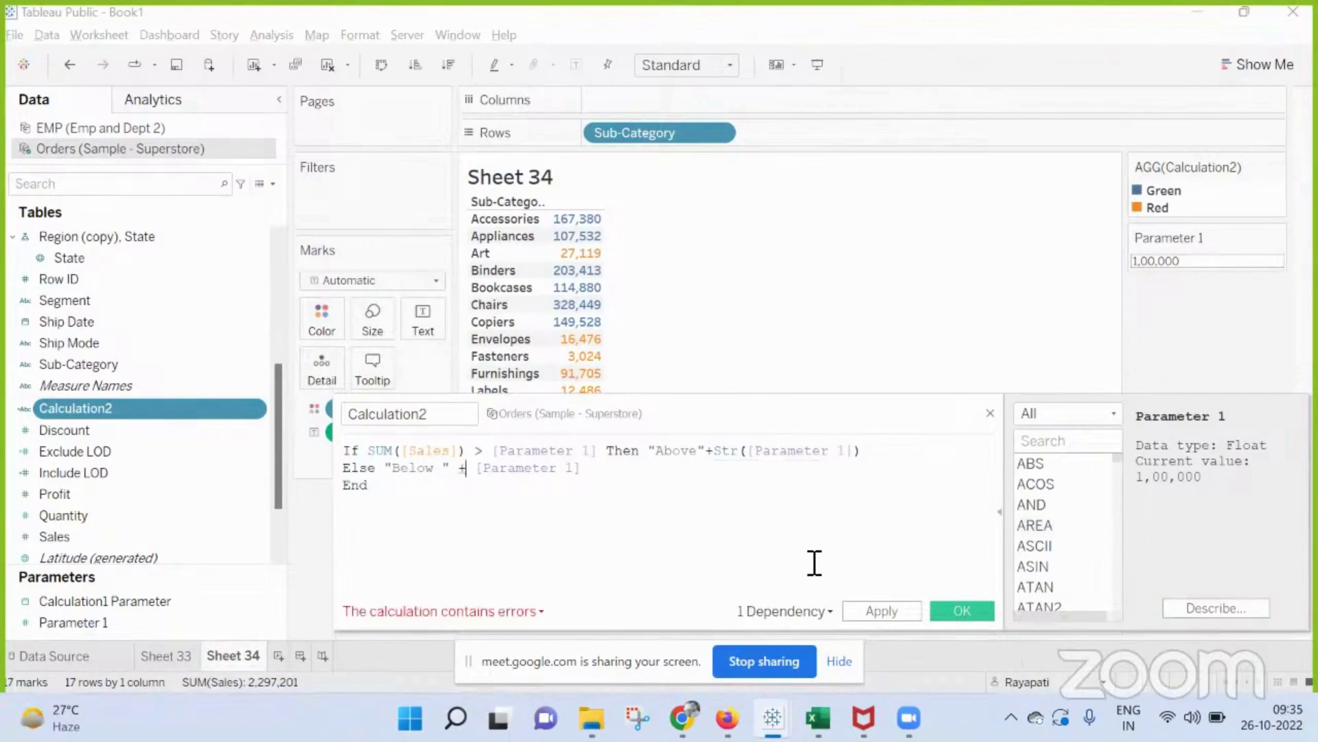
text(Str()
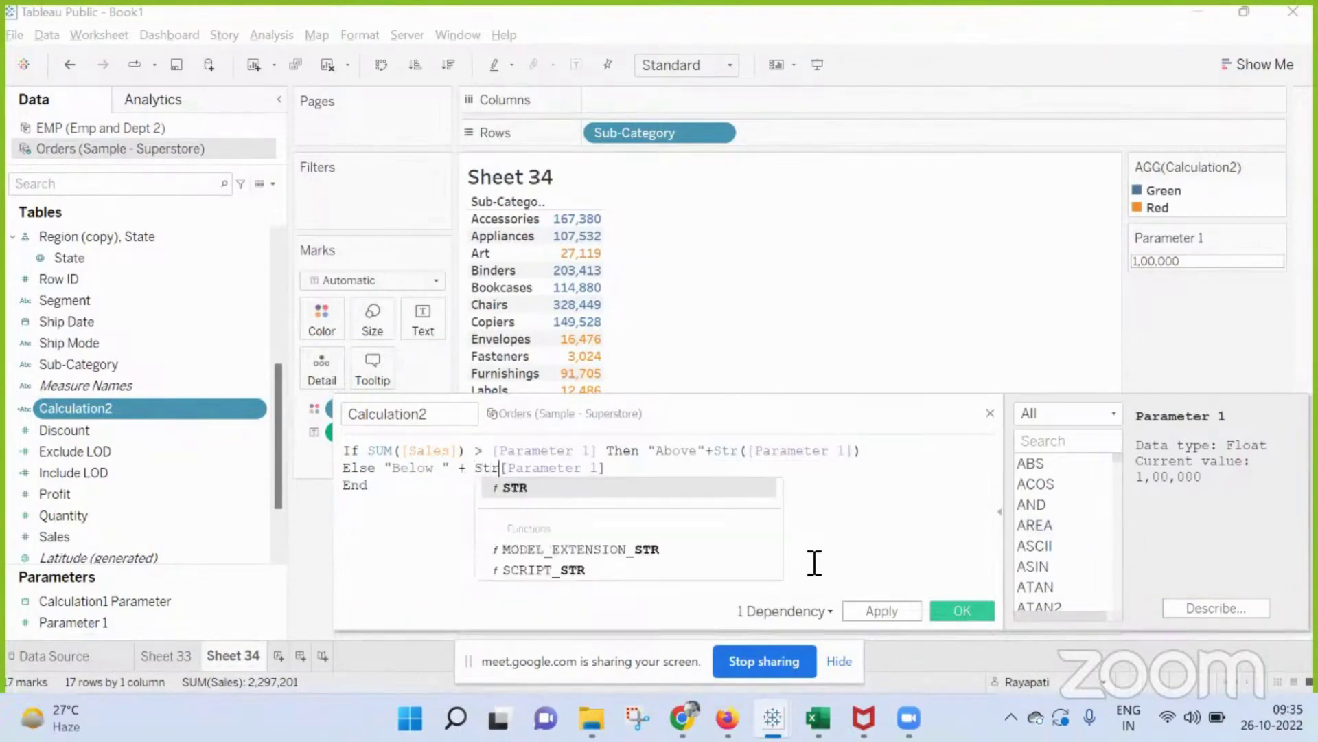
key(Down)
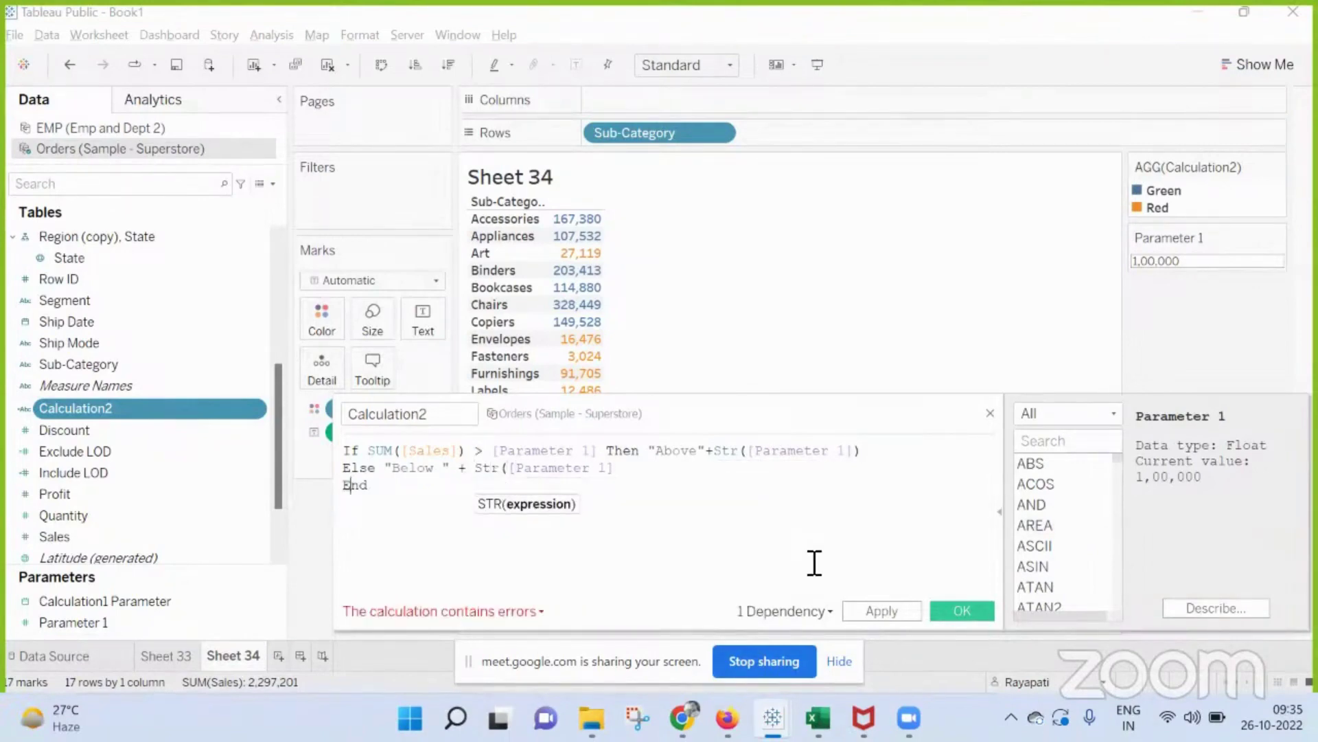
key(Left)
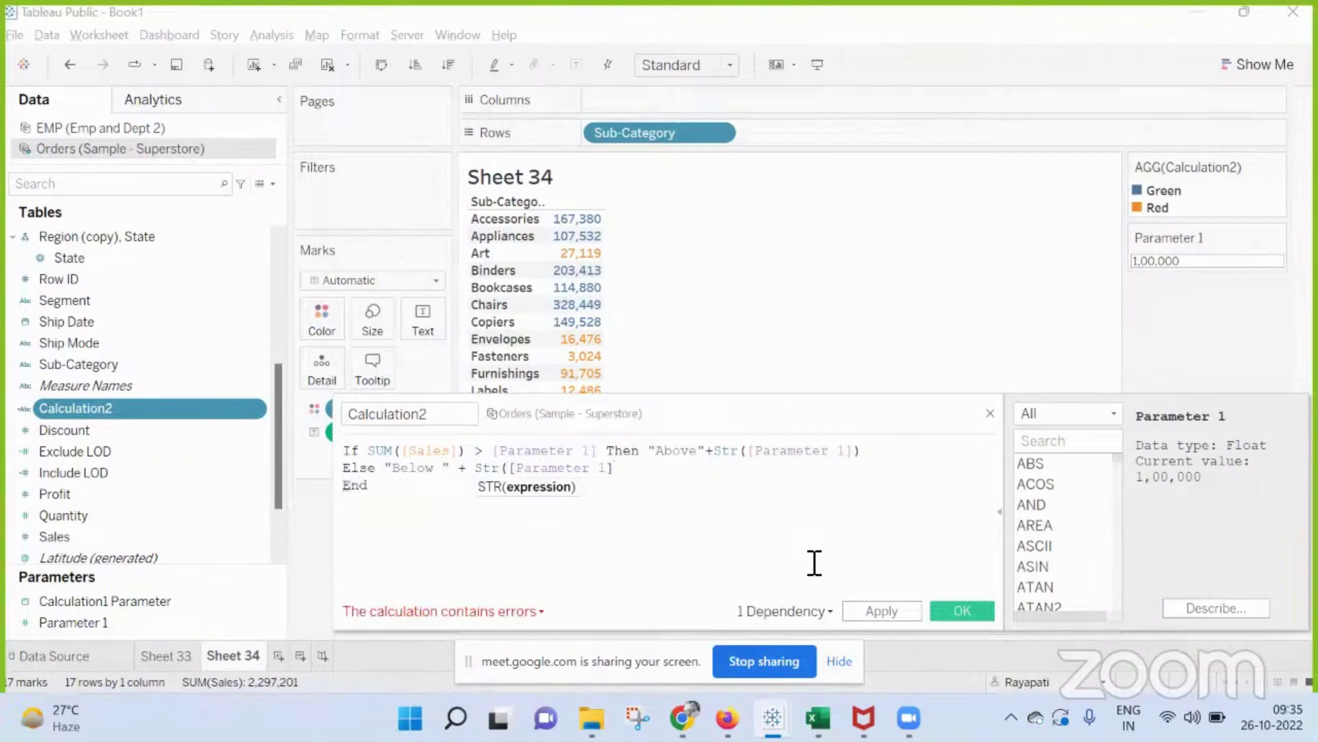
text())
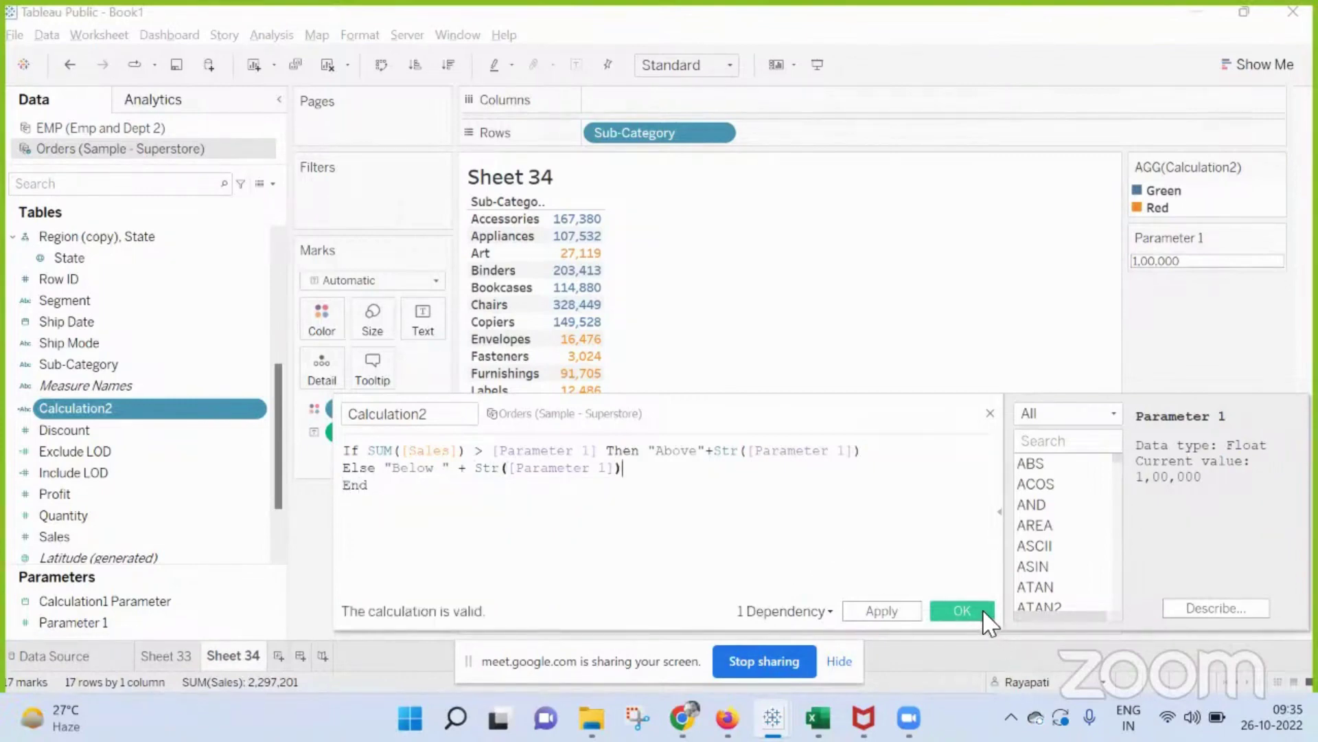
- Save the revised calculation and set Parameter 1 to 100, making every row Above100
click(963, 610)
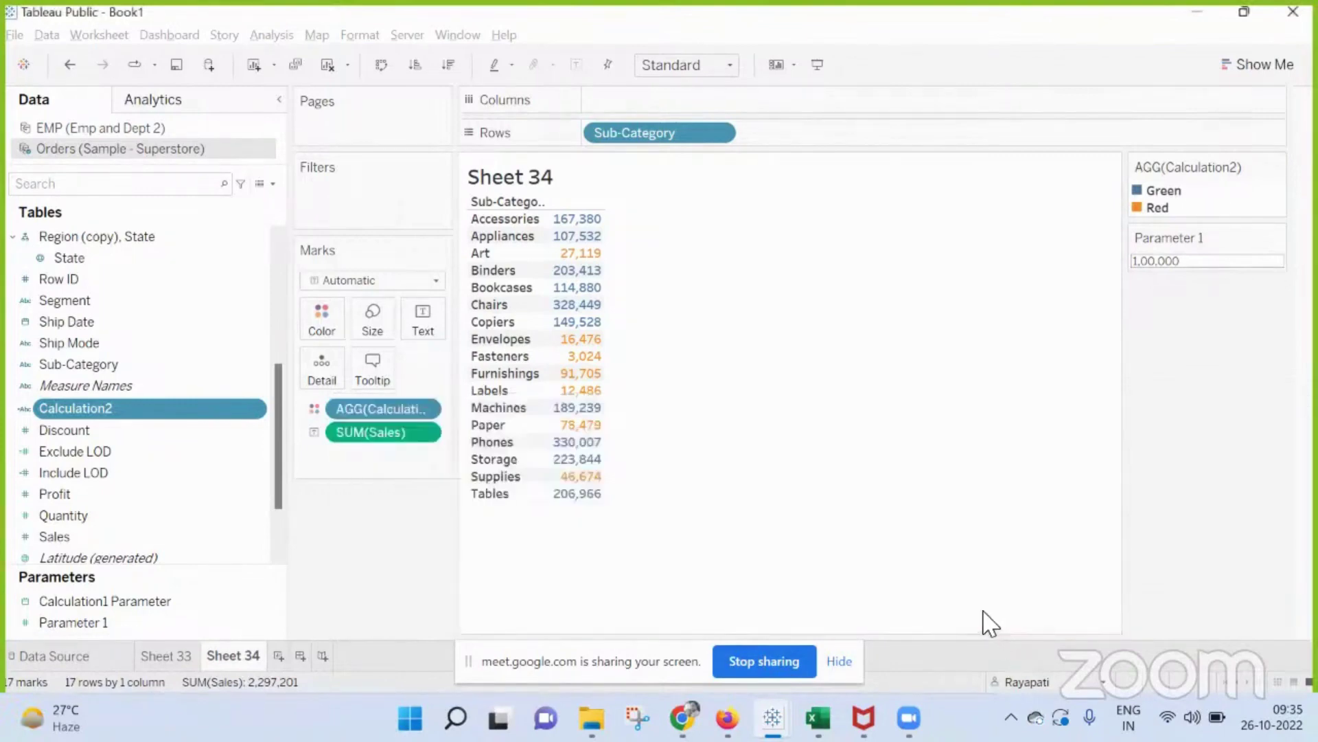
click(1184, 260)
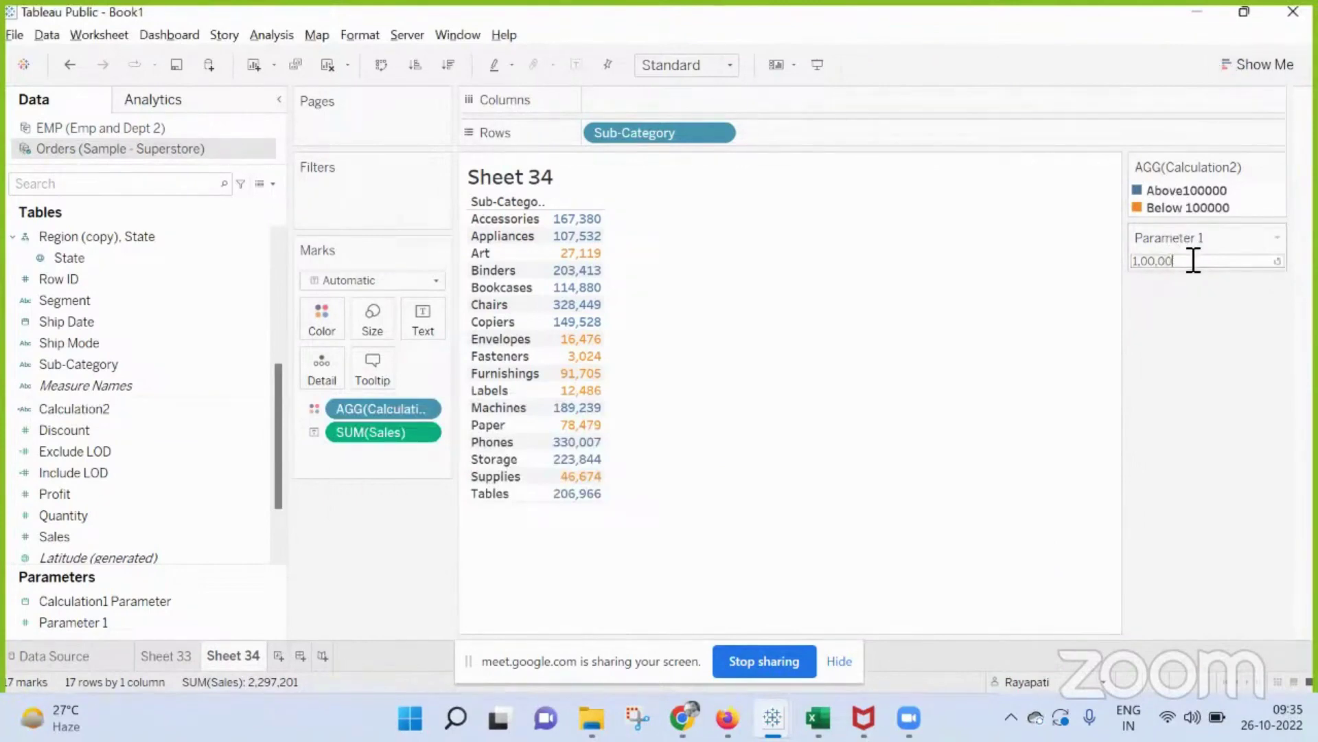
text(100)
key(Return)
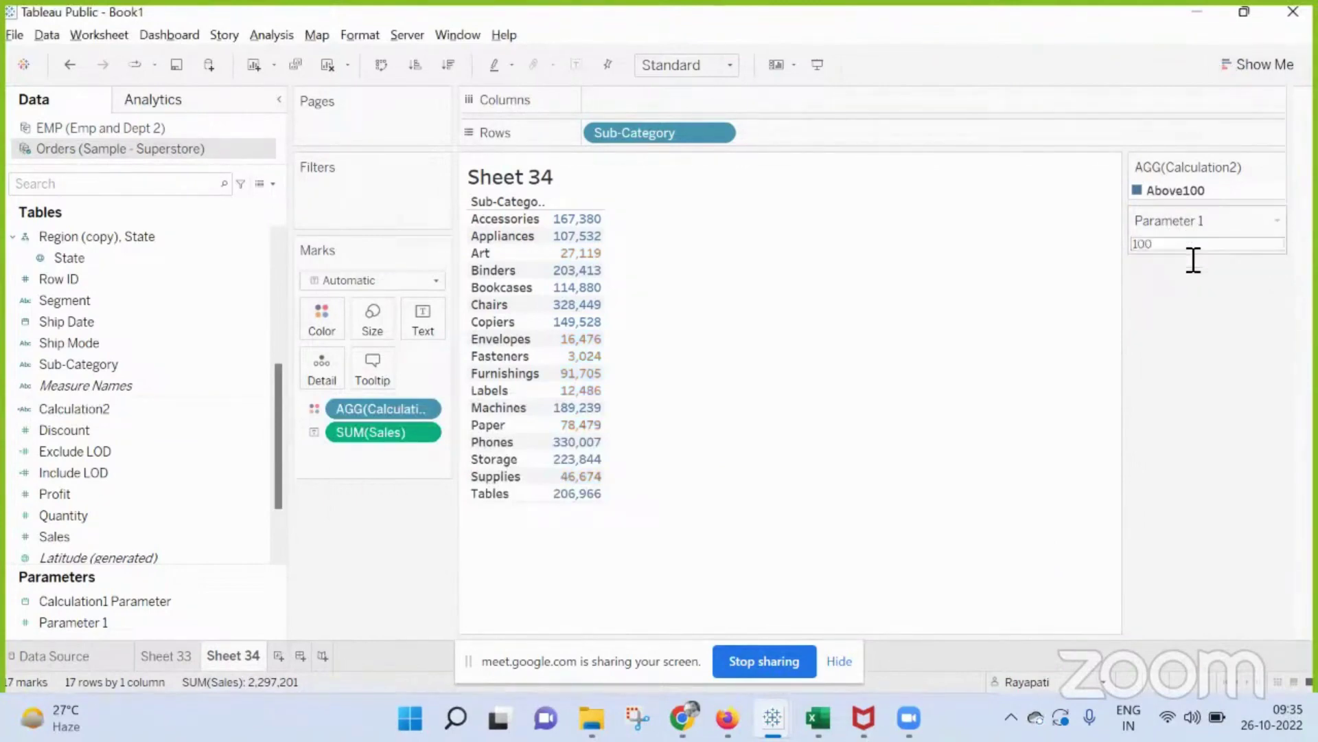